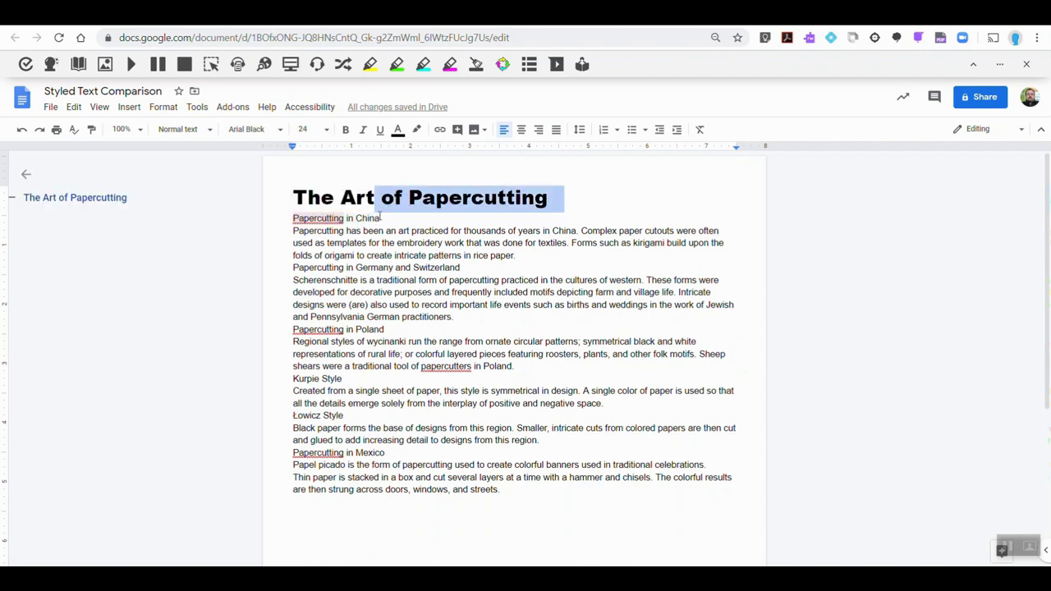
Undo the Arial Black 24 pt formatting on the title The Art of Papercutting
key("ctrl+z")
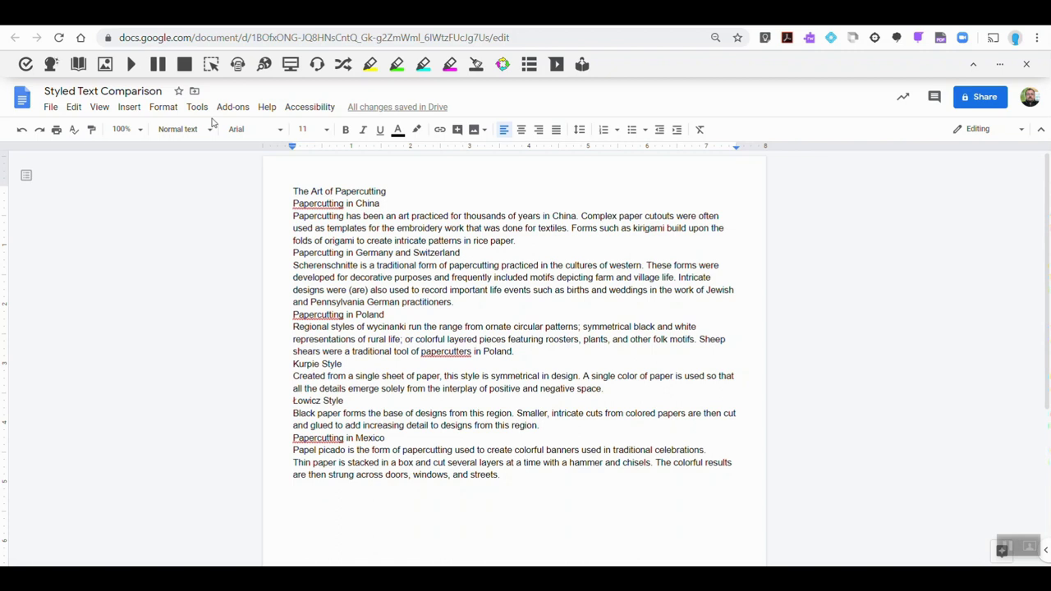
Turn on Show document outline in the View menu so the empty outline panel appears
left_click(99, 109)
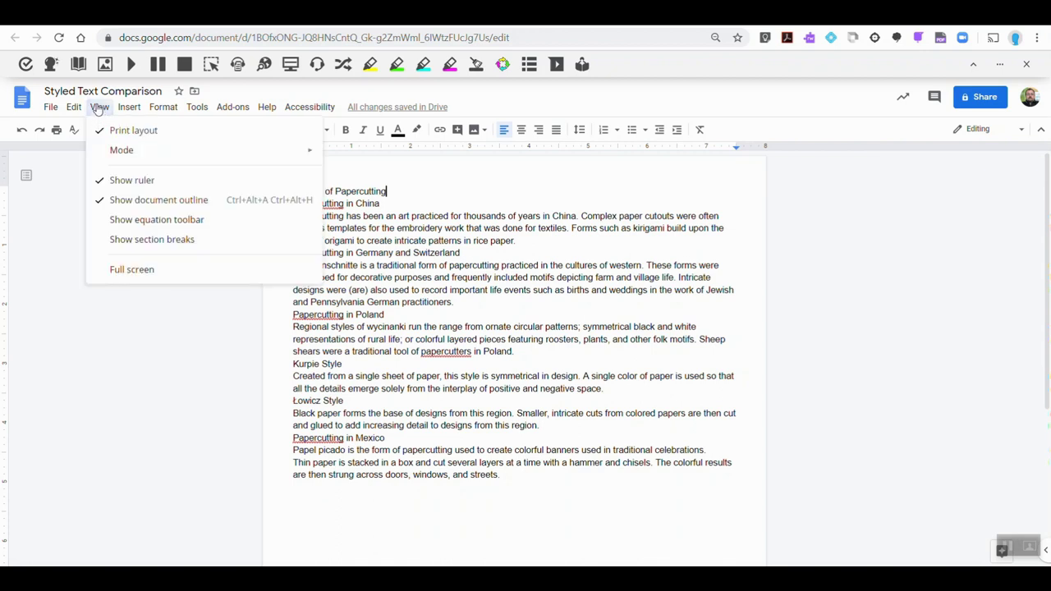
mouse_move(129, 107)
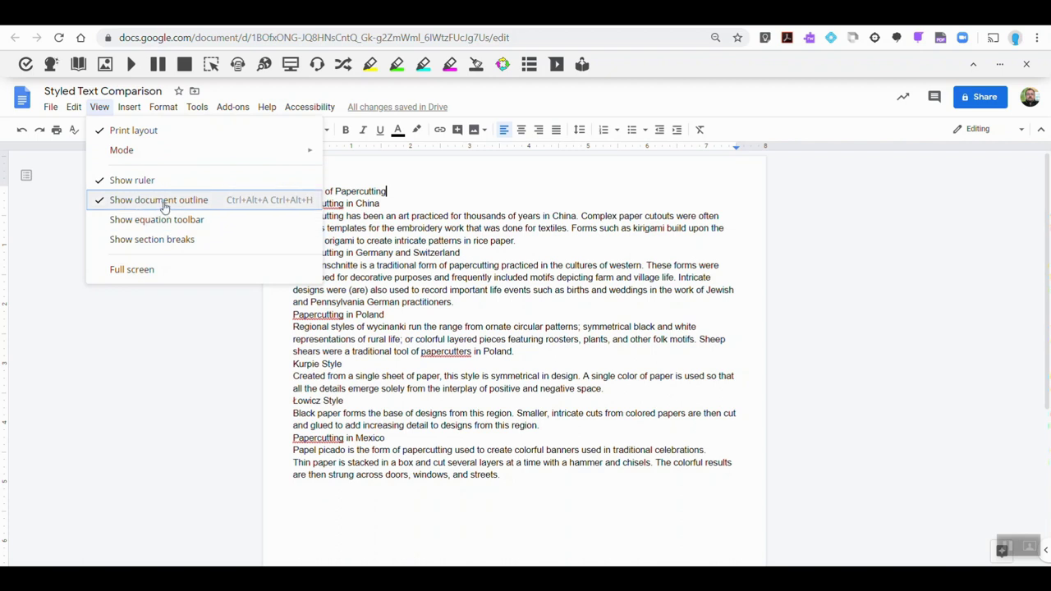
left_click(164, 208)
left_click(100, 108)
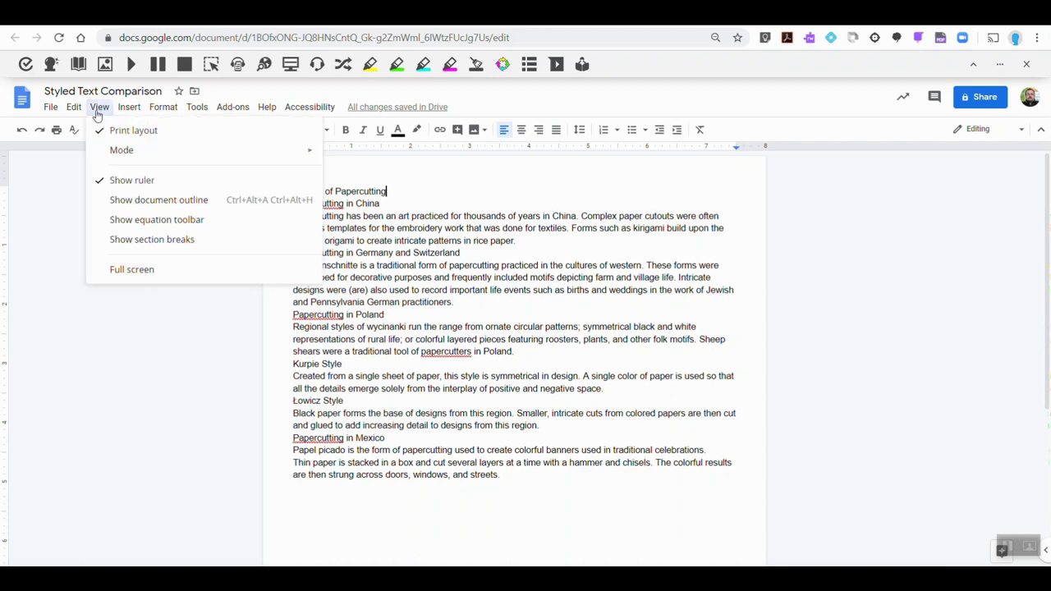
left_click(135, 207)
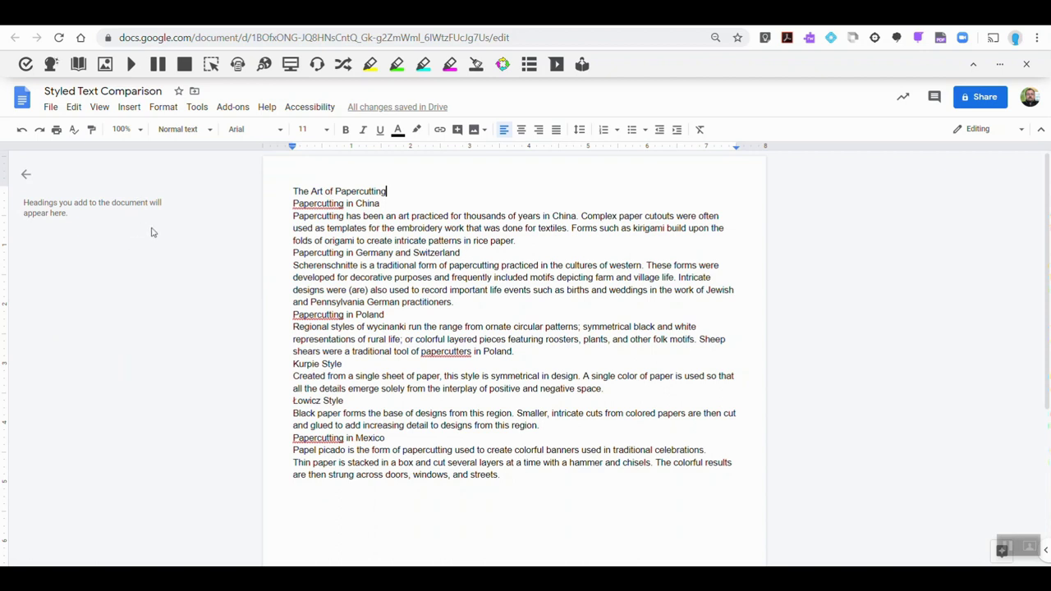
Format the title The Art of Papercutting as 24 pt Arial Black, then select Papercutting in China
left_click_drag(292, 191, 388, 178)
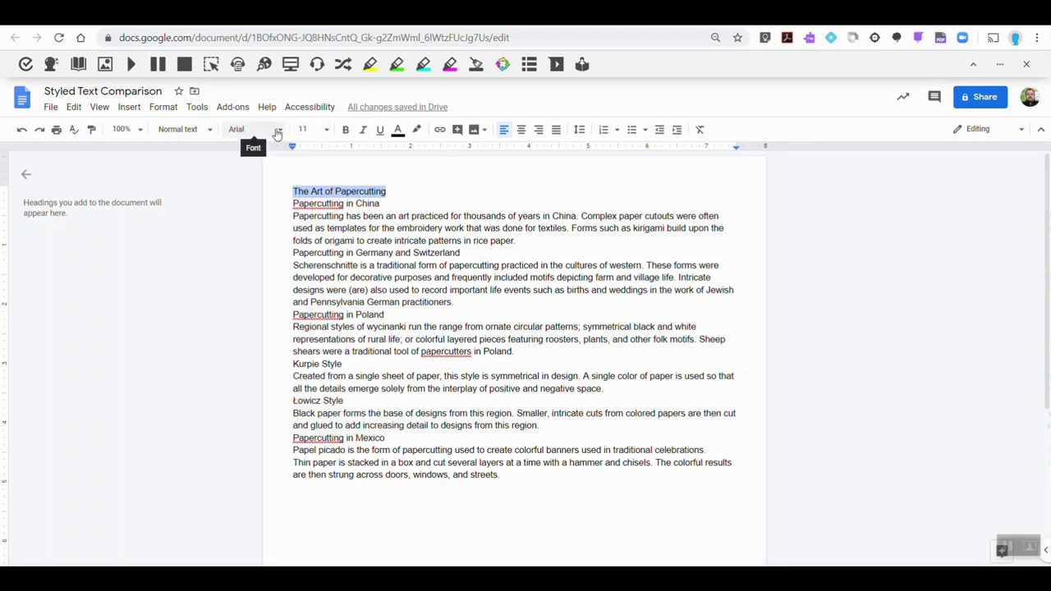
left_click(279, 130)
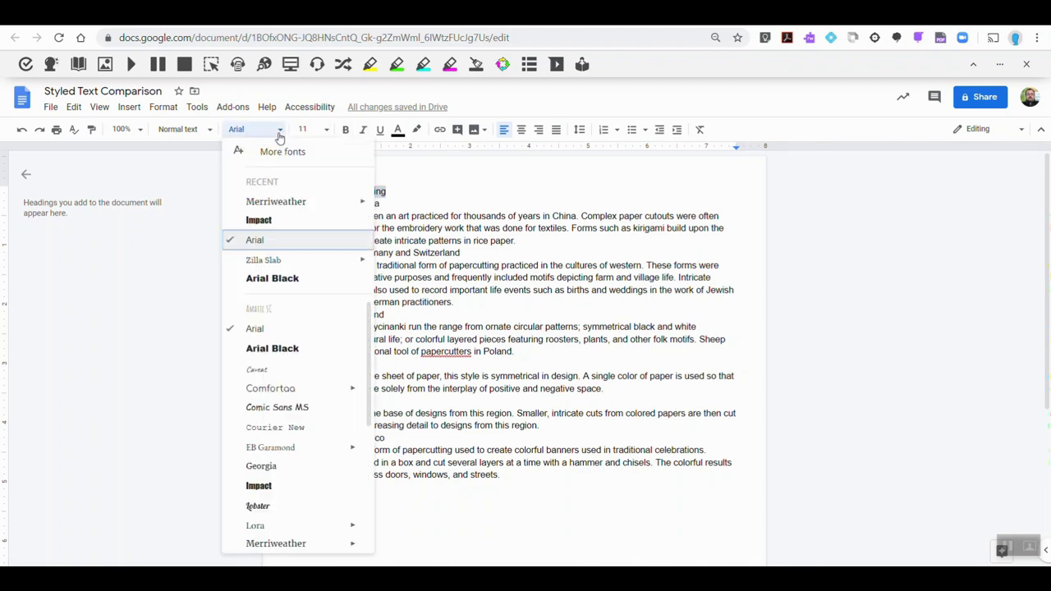
left_click(271, 280)
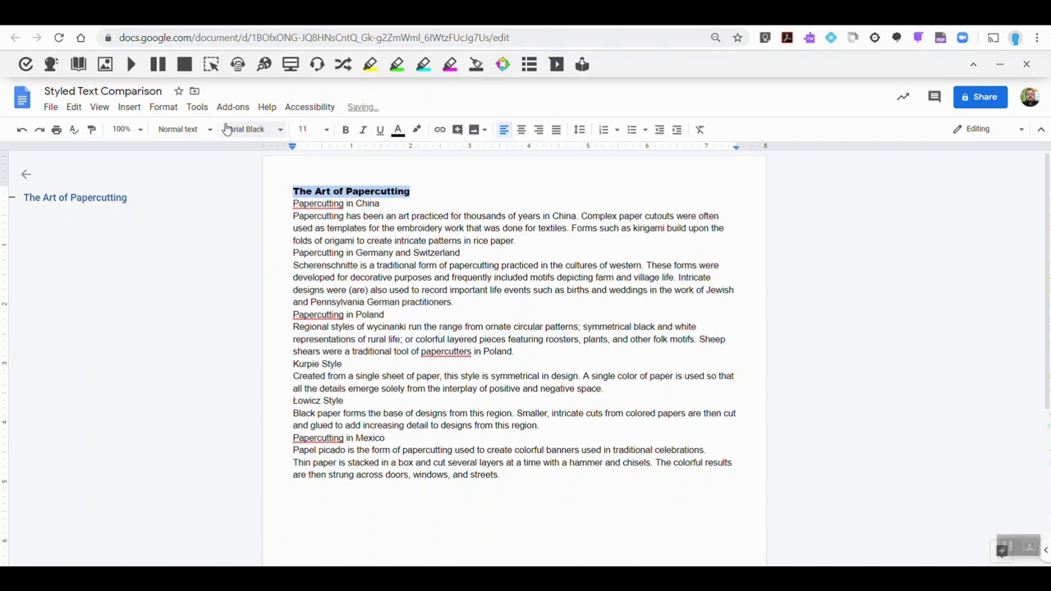
left_click(308, 130)
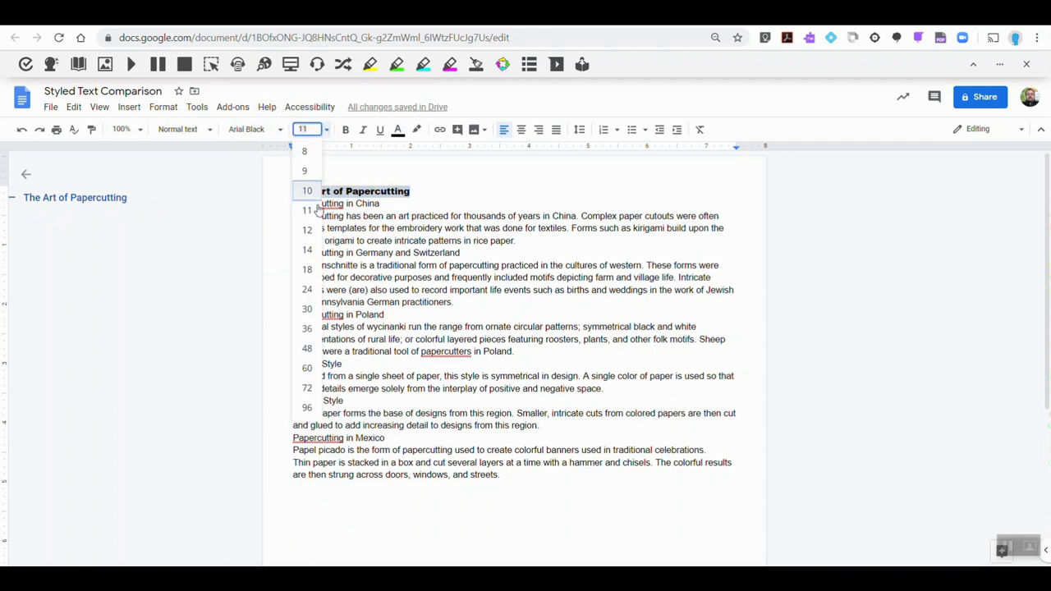
left_click(306, 289)
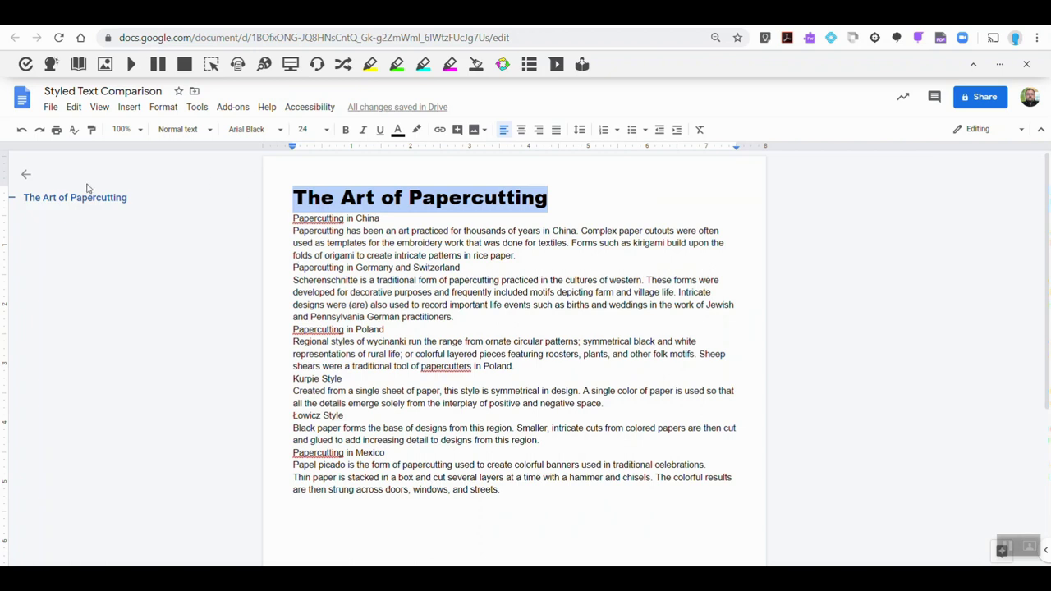
left_click(291, 219)
key("shift+End")
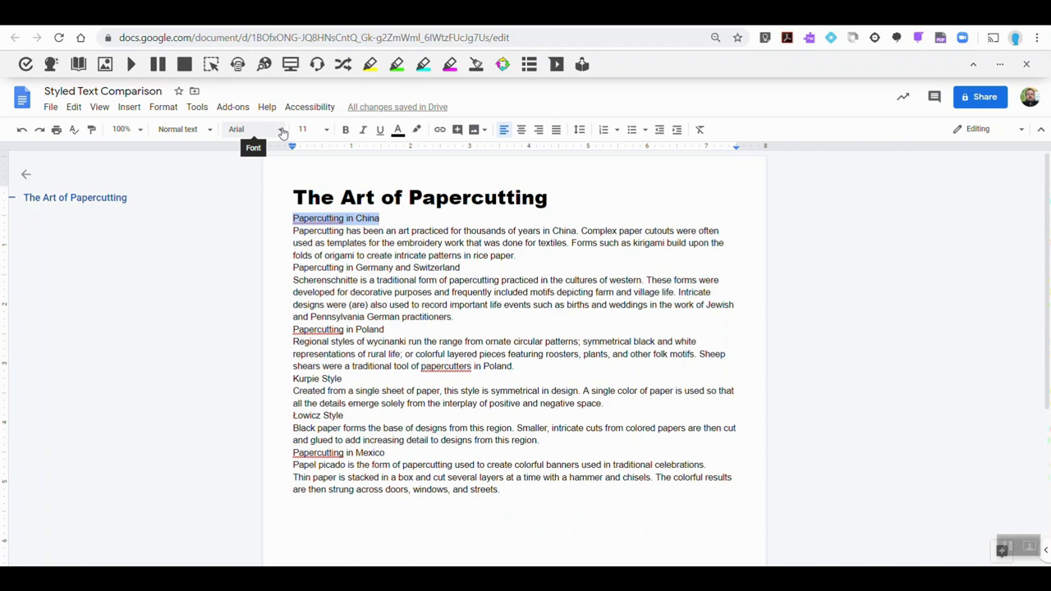
Make Papercutting in China 18 pt Georgia and pick up its formatting with Paint format
left_click(282, 133)
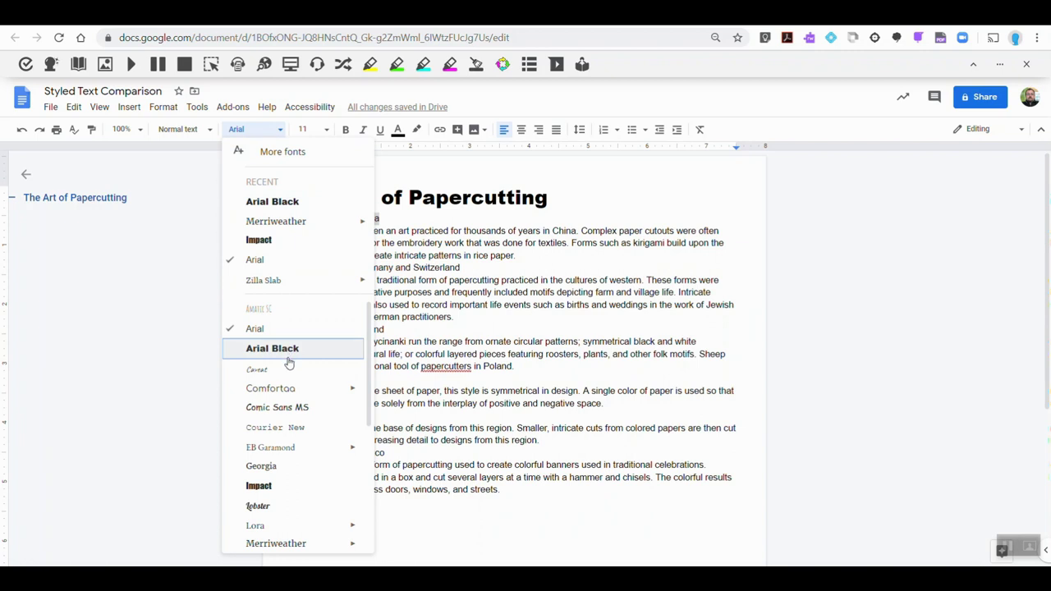
left_click(289, 465)
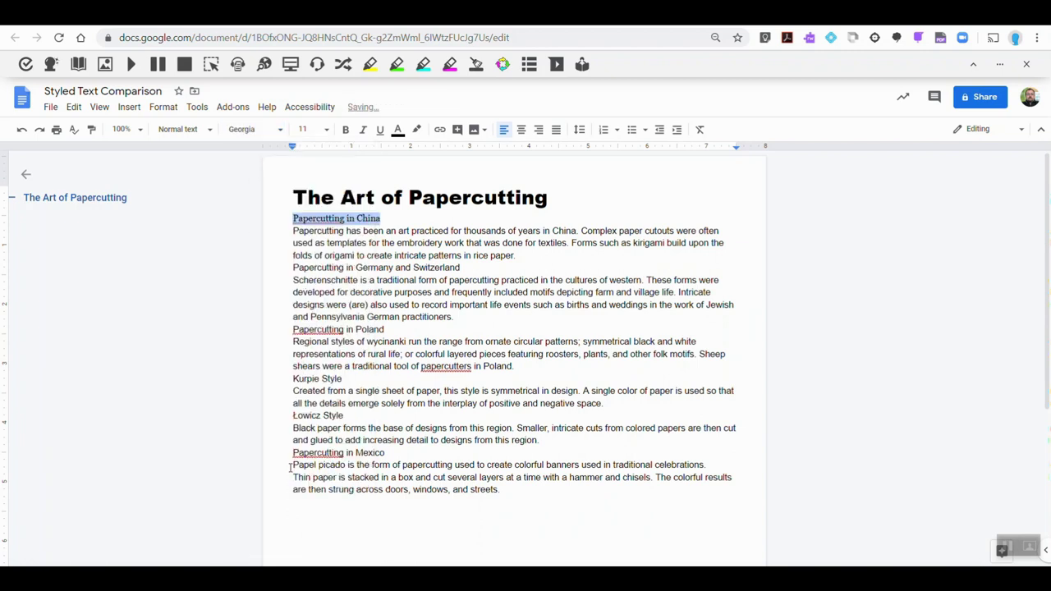
left_click(324, 129)
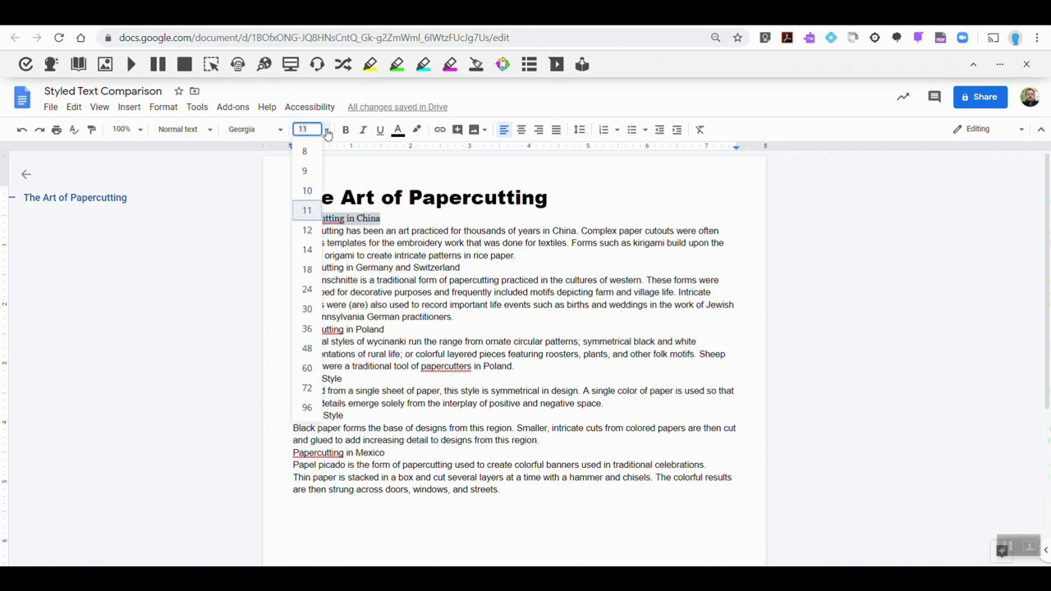
left_click(307, 269)
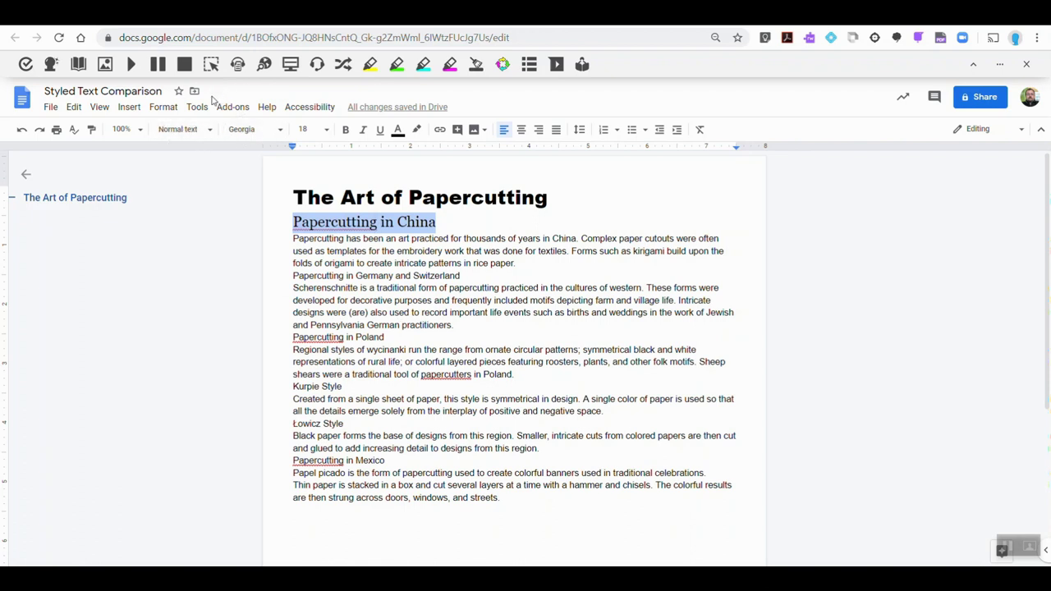
left_click(93, 129)
Paint the 18 pt Georgia look onto the Poland, Germany and Switzerland, and Mexico subheadings
mouse_move(294, 337)
left_mouse_down()
mouse_move(375, 331)
mouse_move(394, 340)
left_mouse_up()
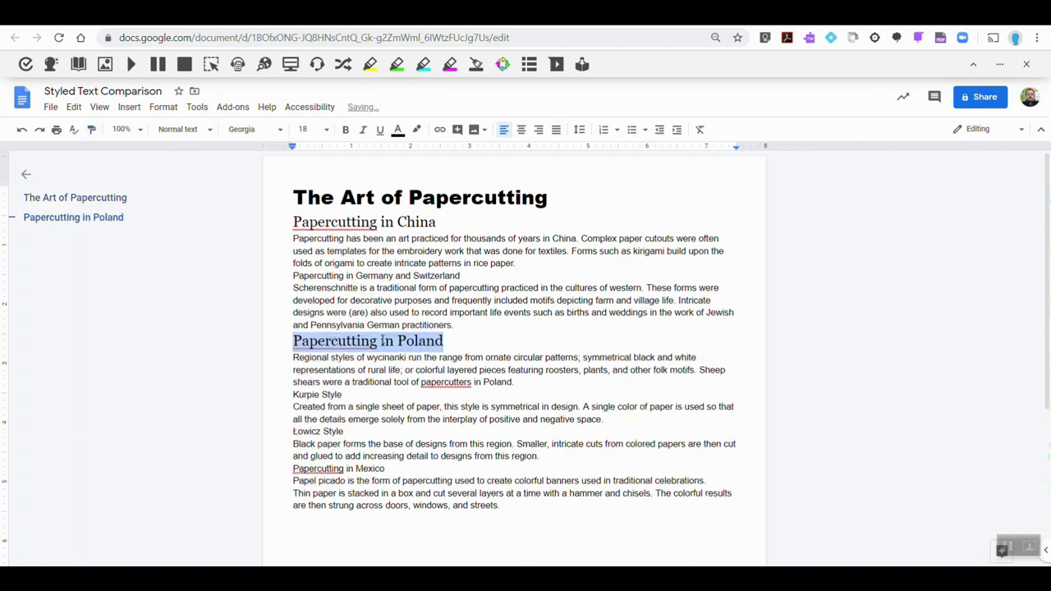
left_click(92, 129)
left_click_drag(297, 277, 473, 276)
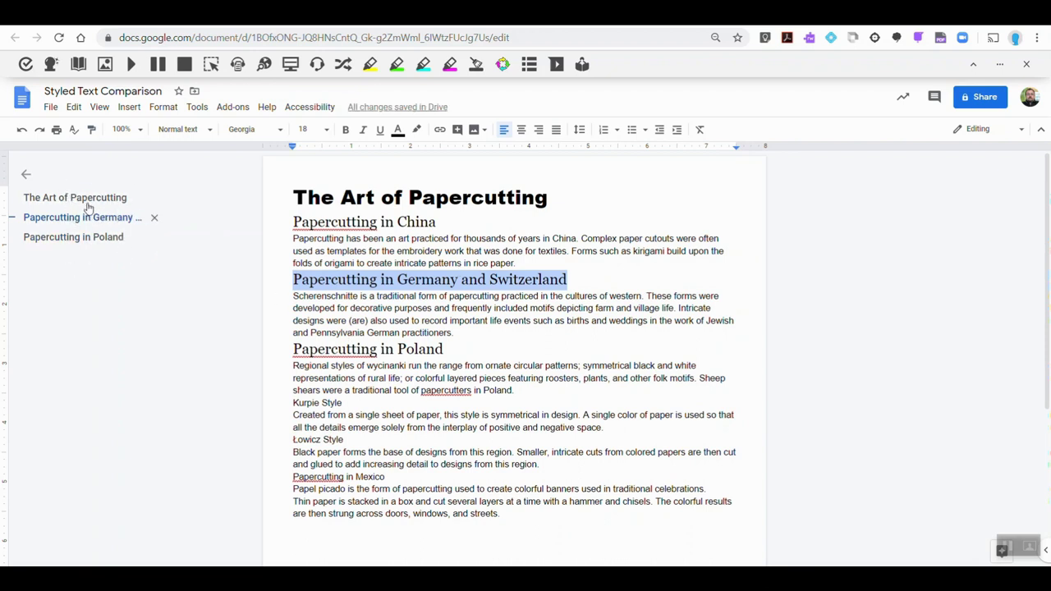
left_click(91, 130)
mouse_move(298, 477)
left_mouse_down()
mouse_move(400, 486)
mouse_move(399, 469)
mouse_move(388, 475)
left_mouse_up()
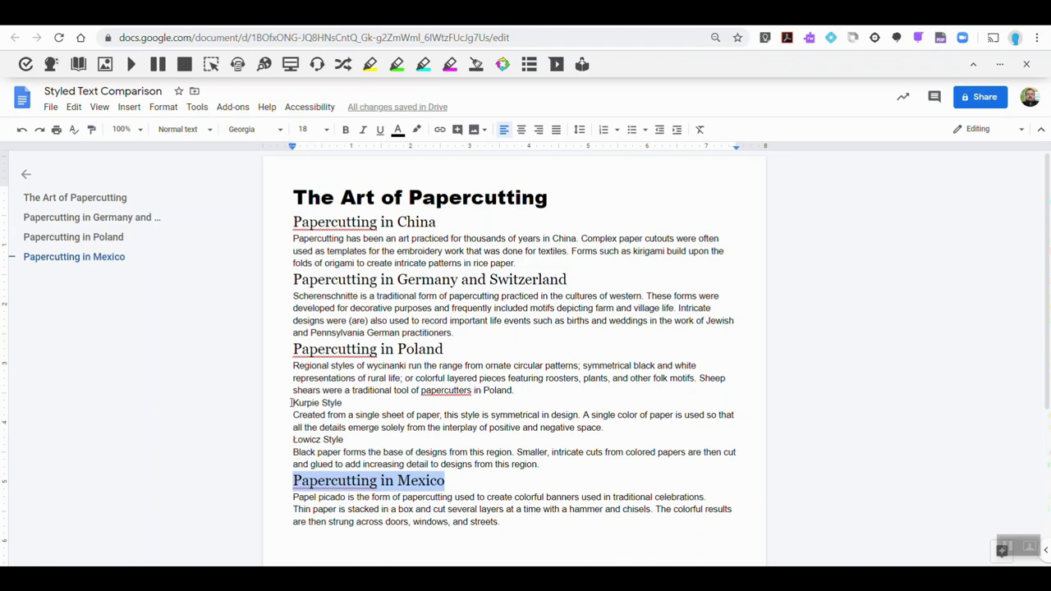
left_click_drag(291, 403, 346, 403)
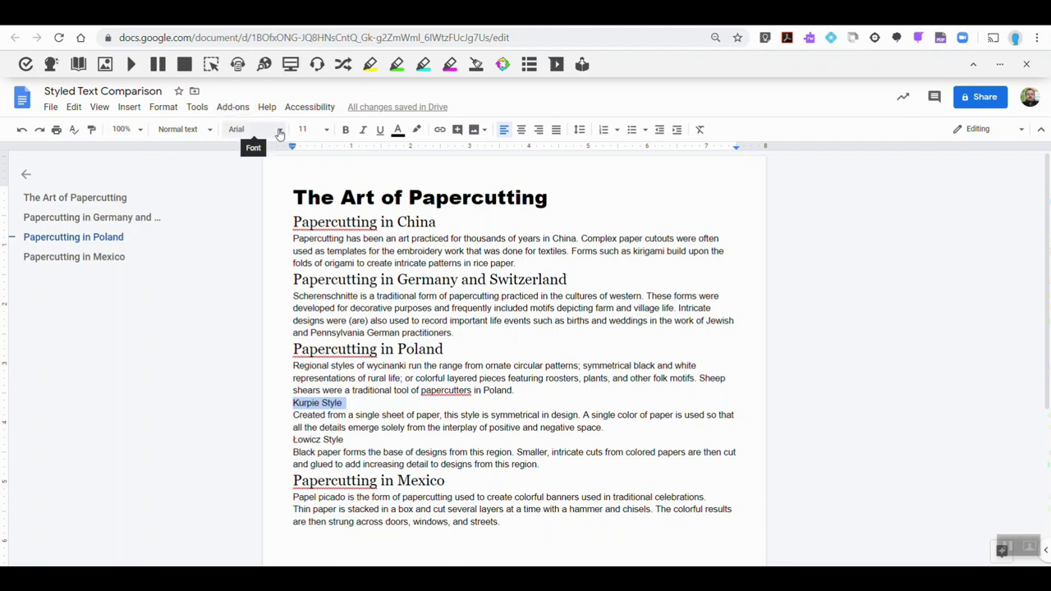
Make the Kurpie Style subheading 14 pt, bold and italic
left_click(326, 130)
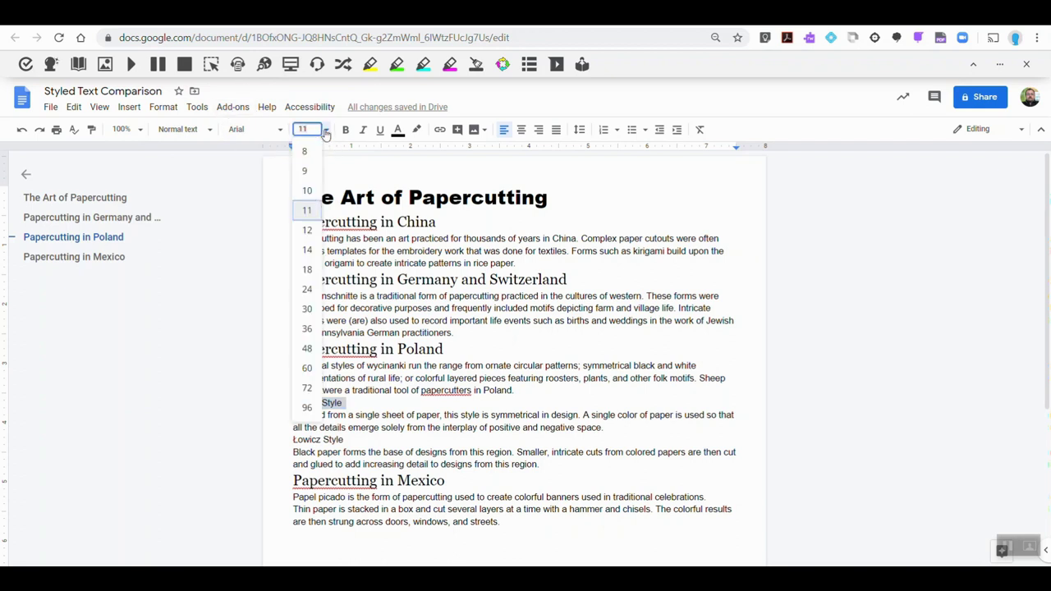
left_click(309, 250)
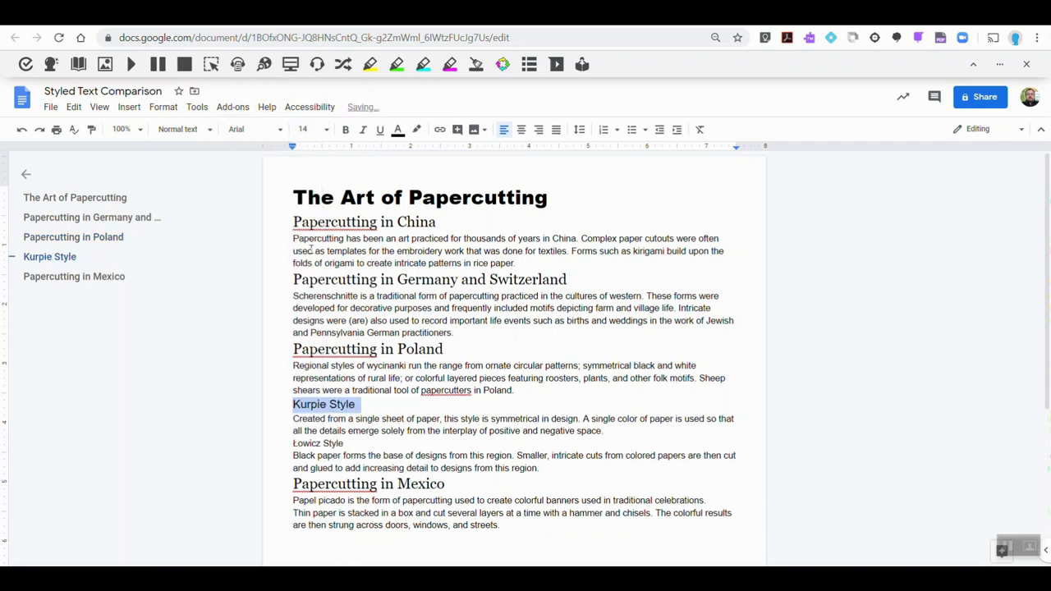
left_click(346, 129)
left_click(362, 129)
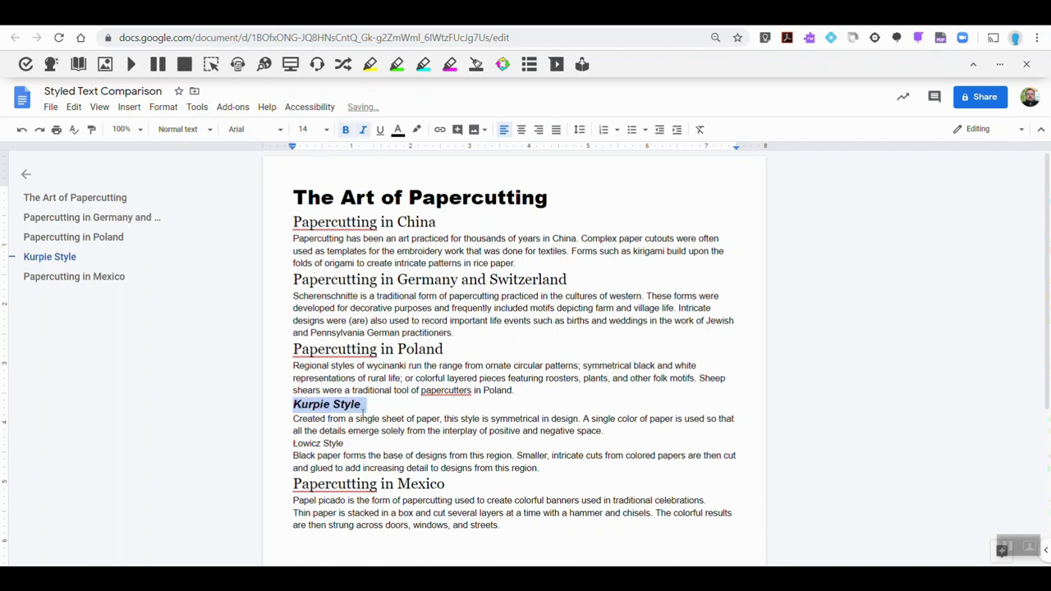
Adjust the selection between Łowicz Style and Kurpie Style, ending on the word Kurpie
left_click_drag(293, 443, 342, 444)
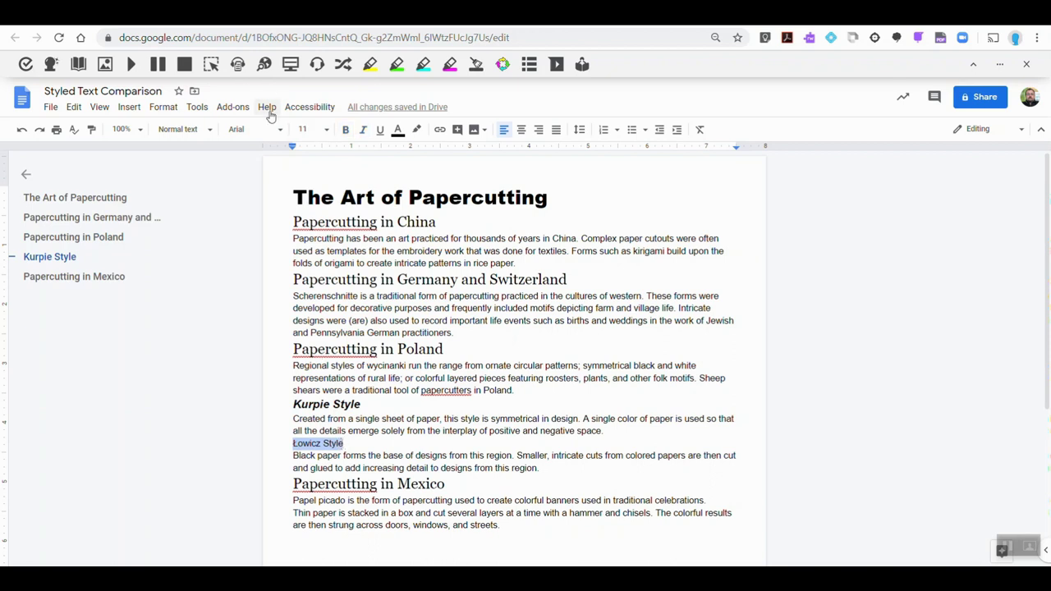
left_click_drag(300, 404, 361, 407)
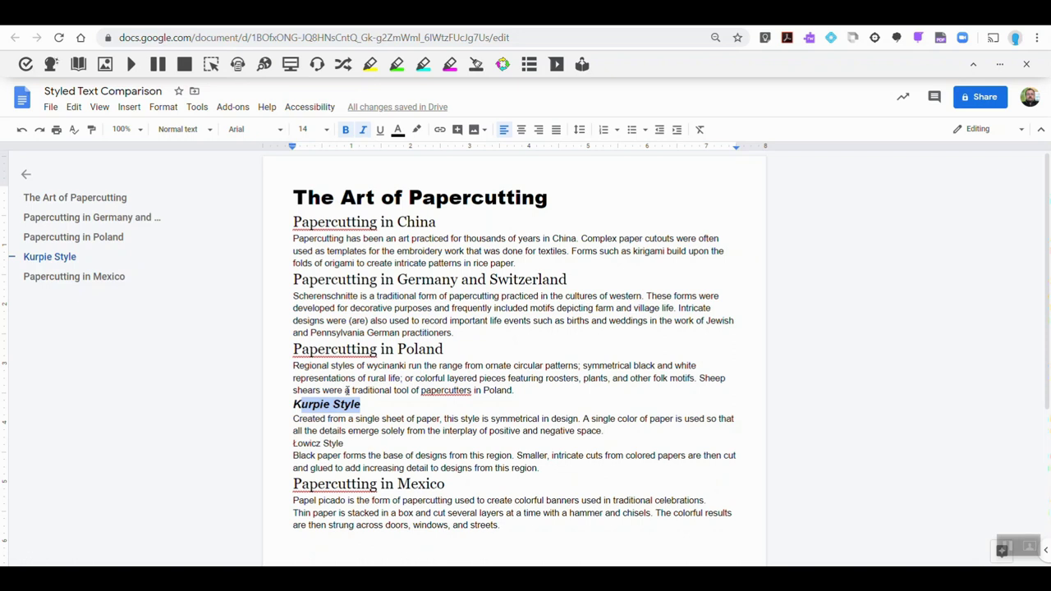
left_click(290, 408, "shift")
left_click_drag(293, 444, 345, 444)
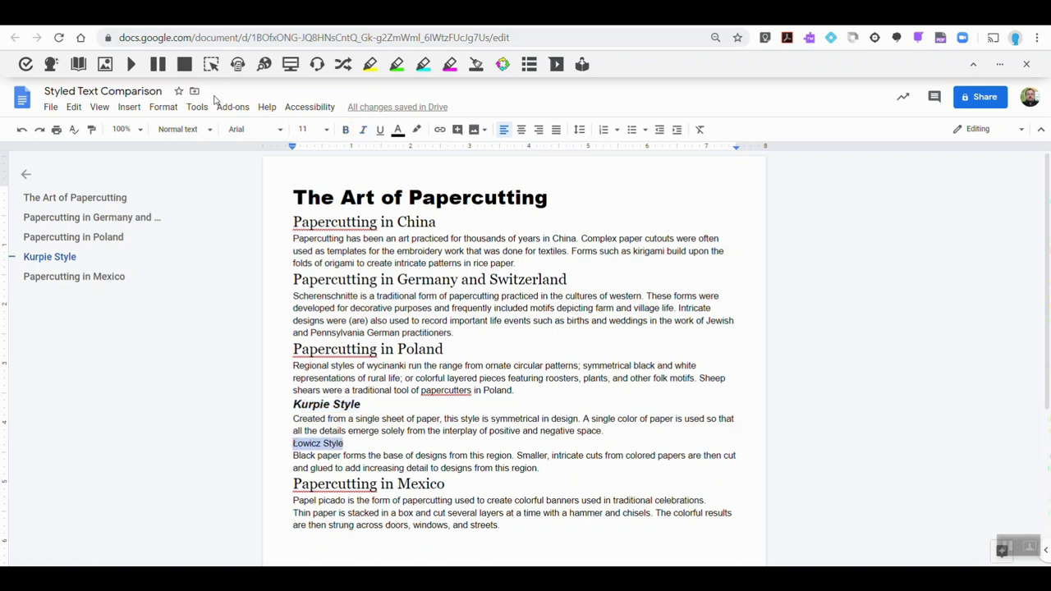
double_click(299, 405)
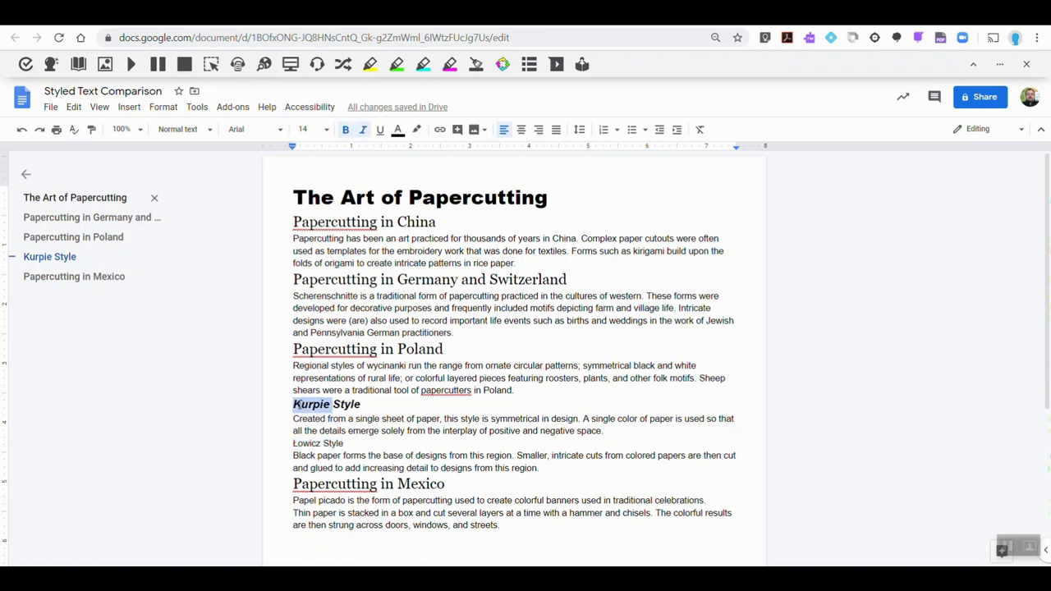
Copy Kurpie Style's bold italic 14 pt formatting onto Łowicz Style with Paint format
left_click(90, 131)
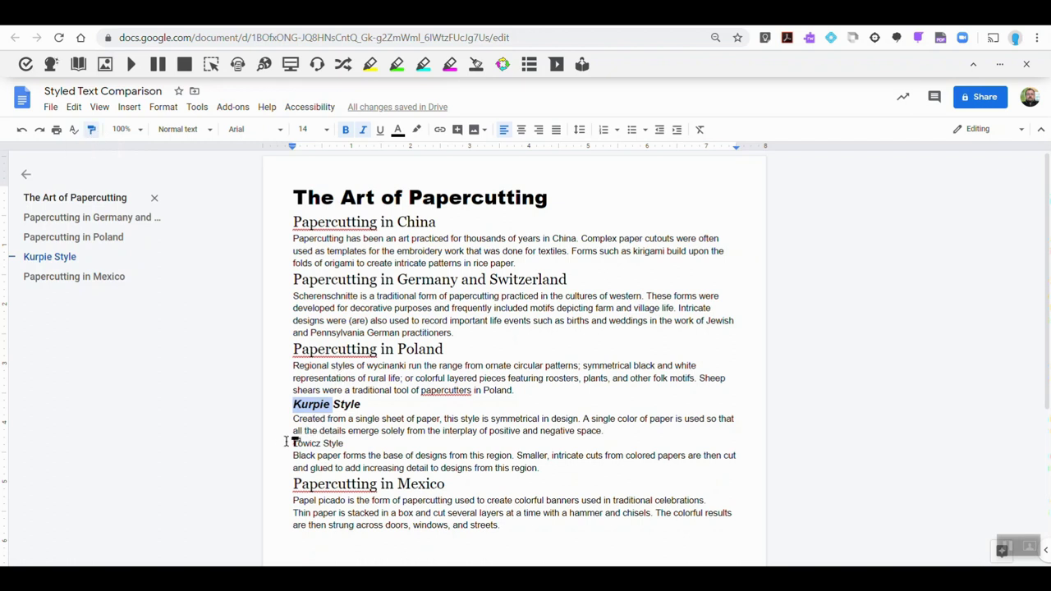
left_click_drag(293, 443, 356, 442)
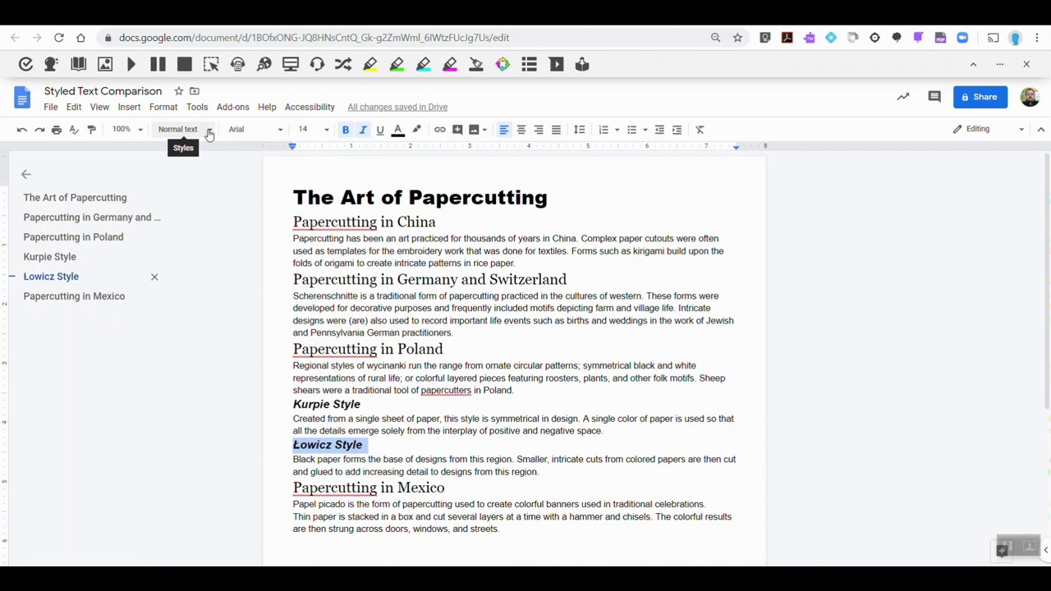
Apply the Title paragraph style to The Art of Papercutting
left_click_drag(294, 197, 542, 193)
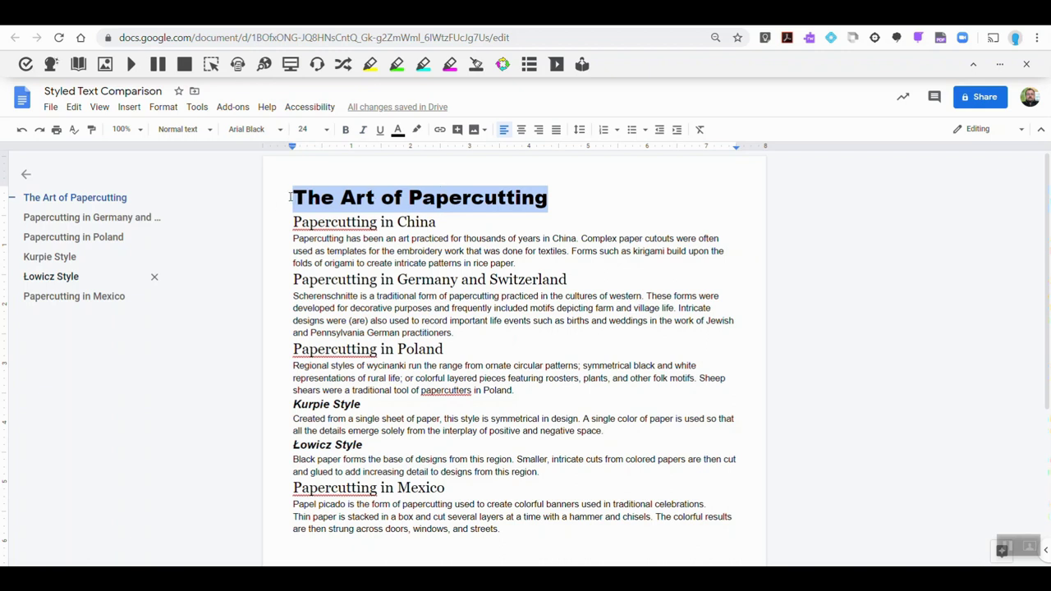
left_click(209, 131)
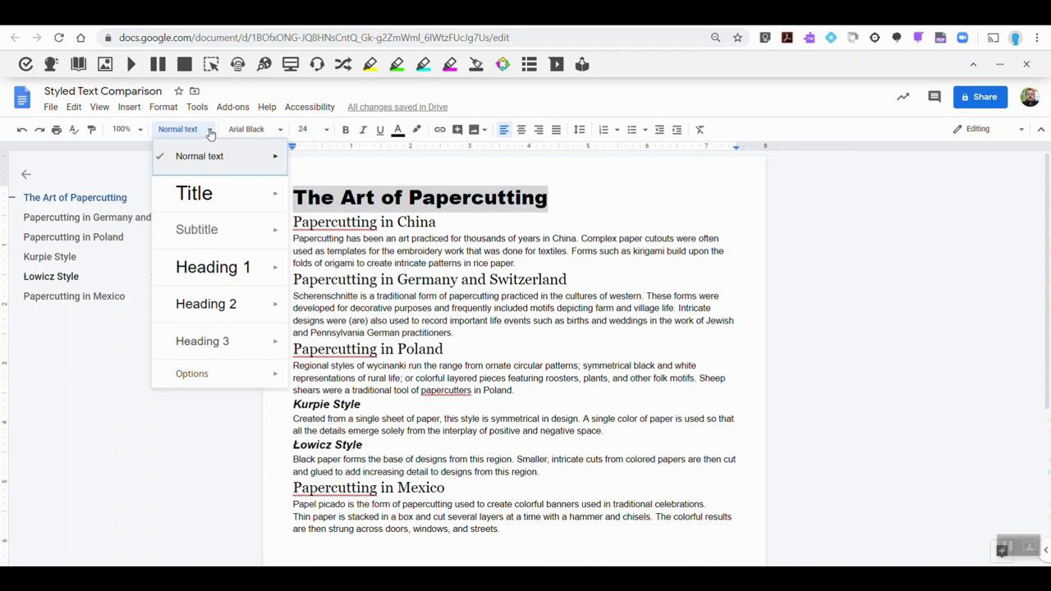
left_click(217, 199)
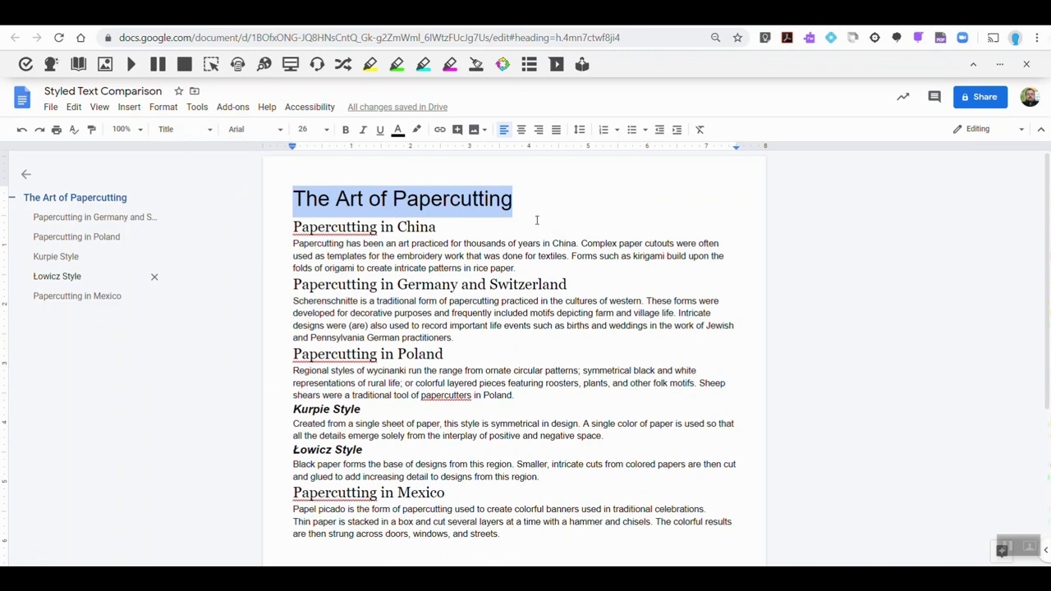
Apply the Heading 1 paragraph style to Papercutting in China
left_click_drag(294, 227, 440, 223)
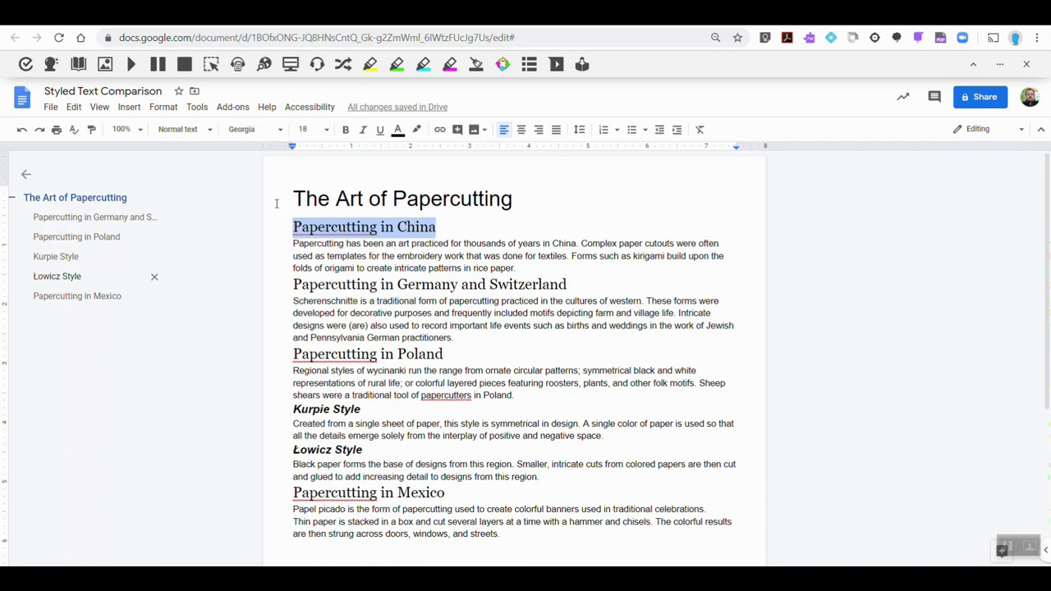
left_click(207, 133)
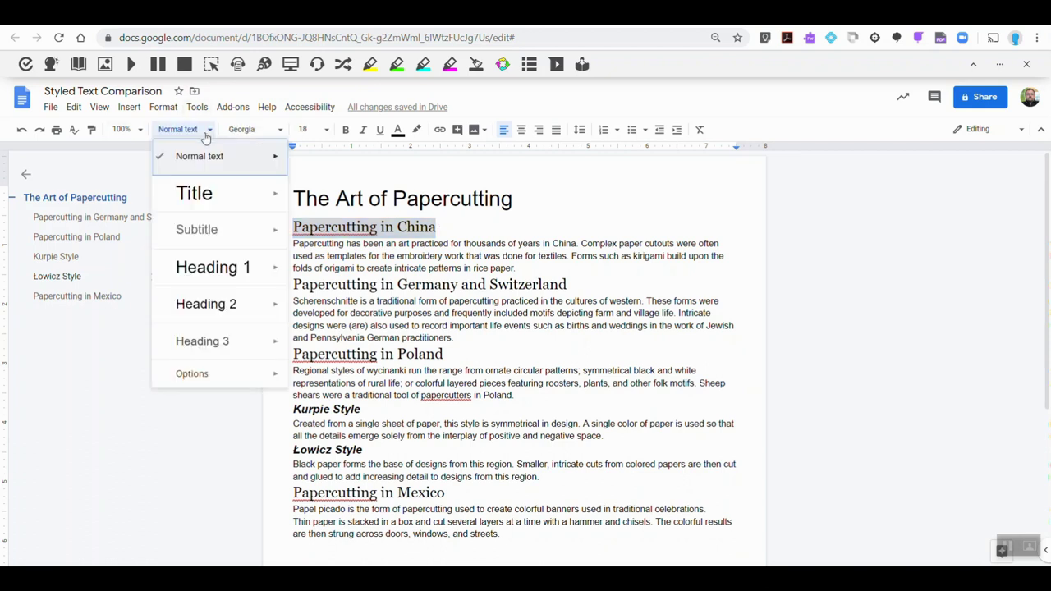
left_click(211, 271)
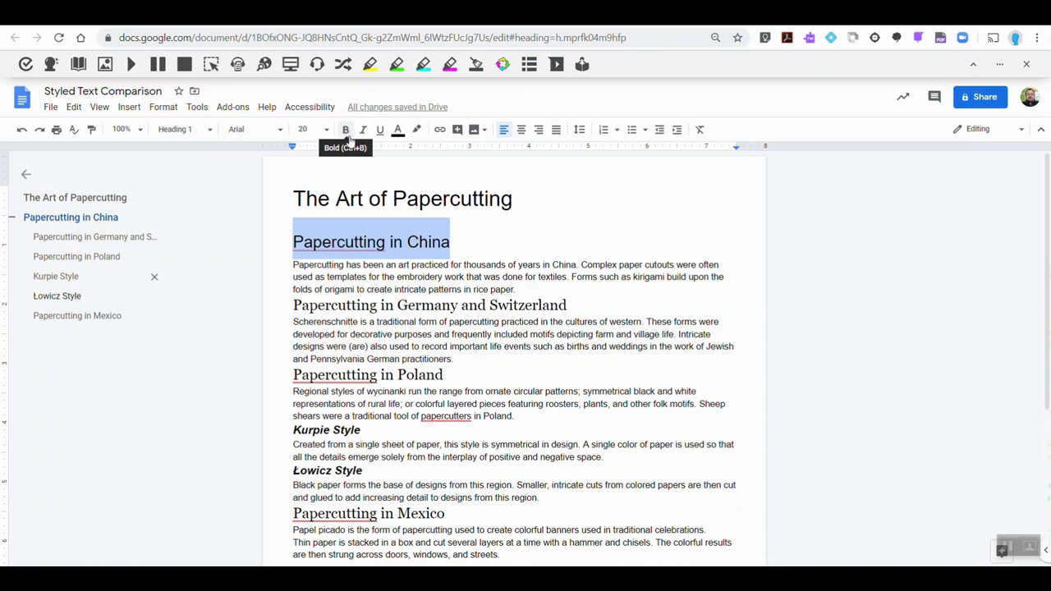
Set the Papercutting in China heading in Merriweather font with the custom orange text colour
left_click(281, 130)
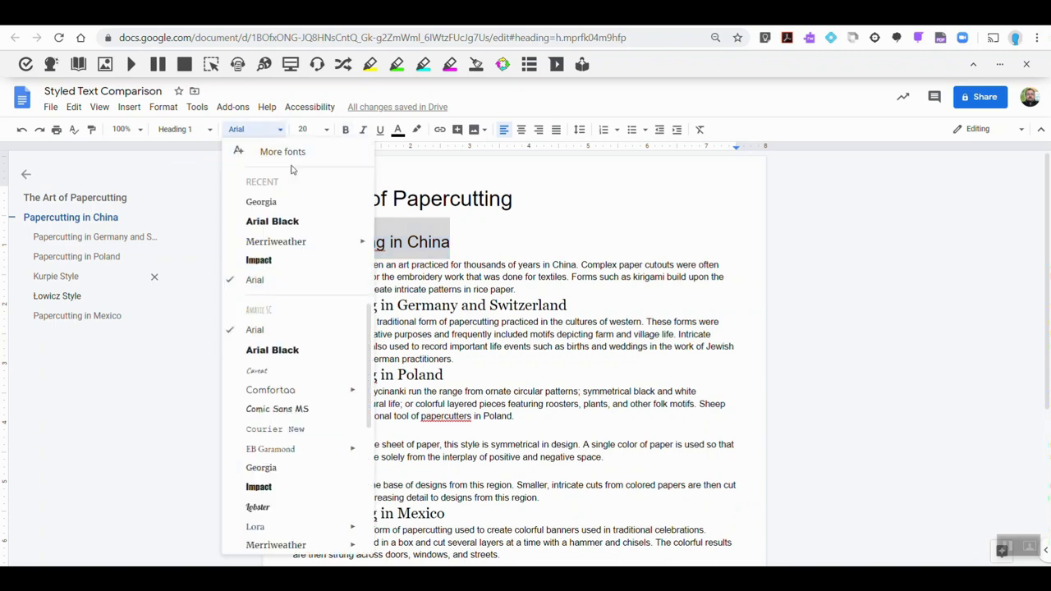
left_click(279, 243)
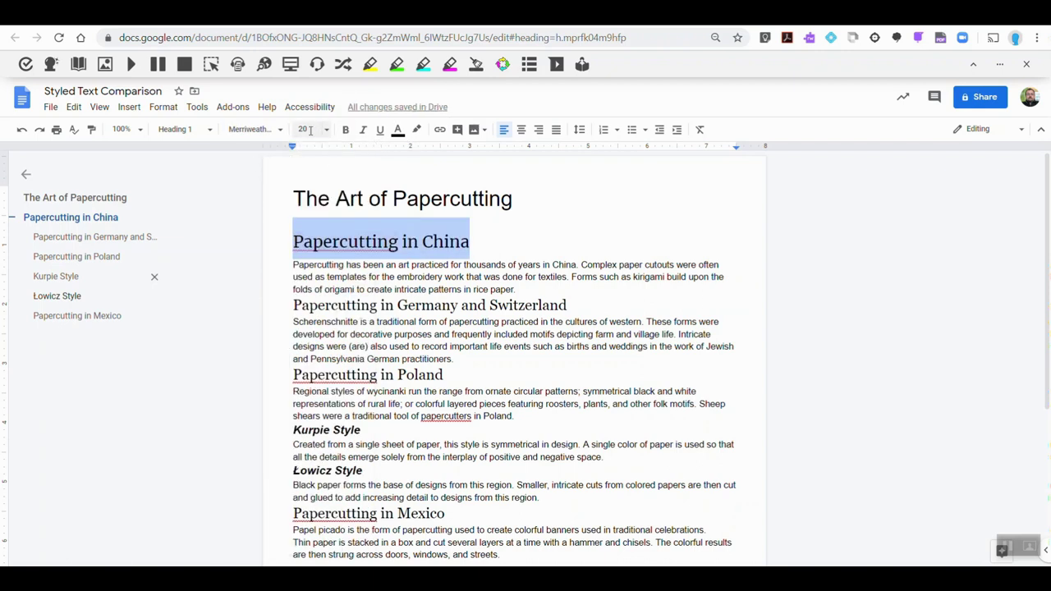
left_click(398, 132)
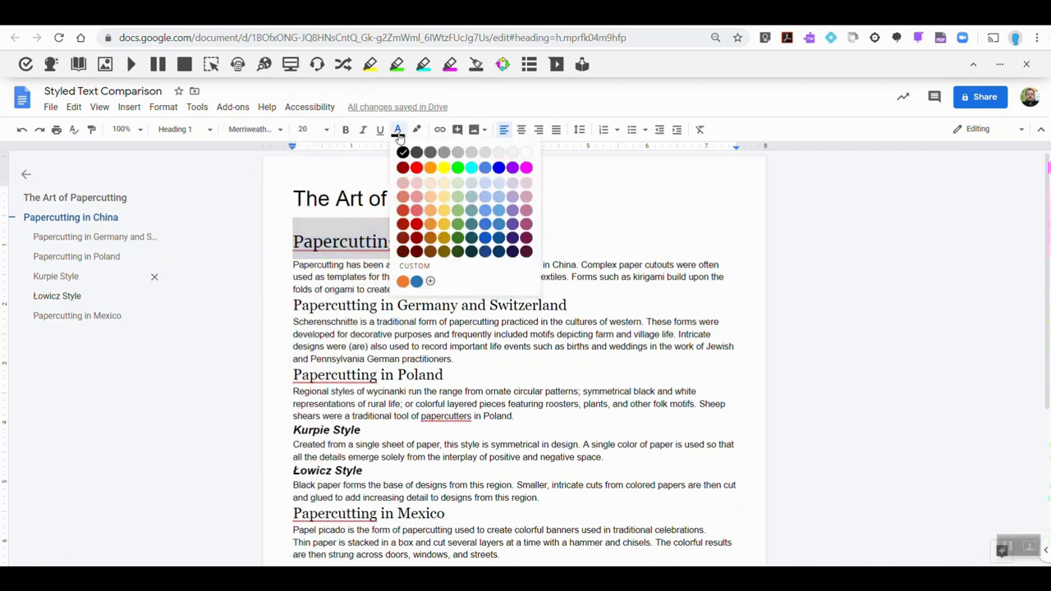
left_click(402, 282)
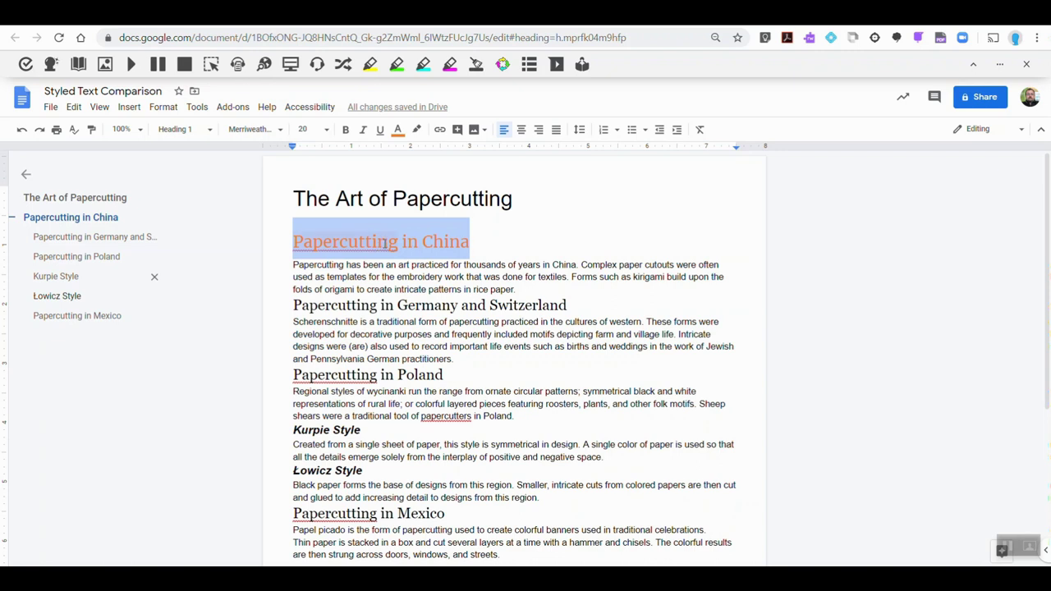
Choose Update 'Heading 1' to match on the orange Merriweather Papercutting in China heading
right_click(386, 244)
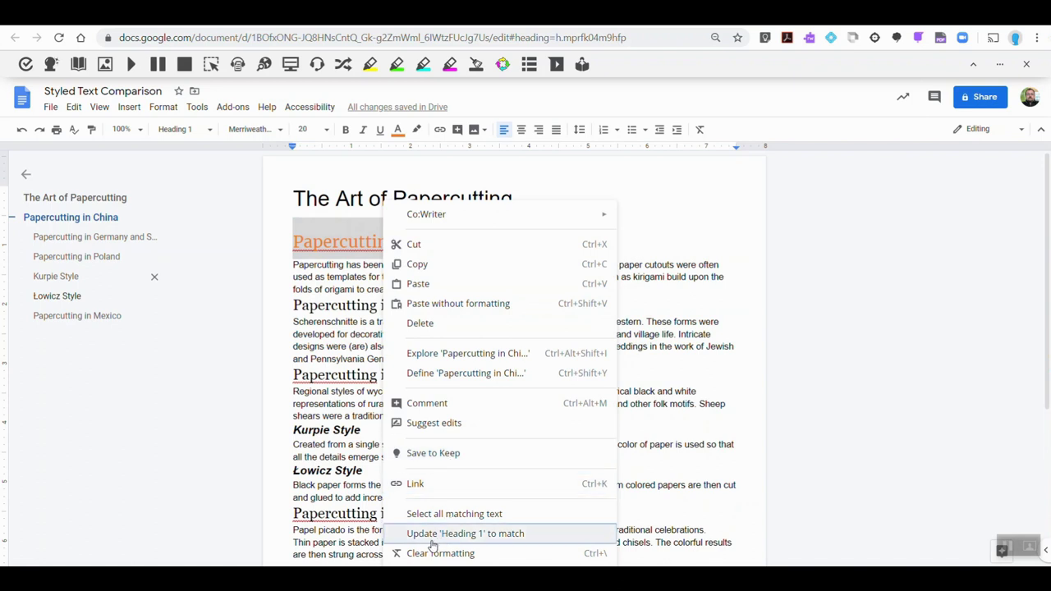
left_click(509, 535)
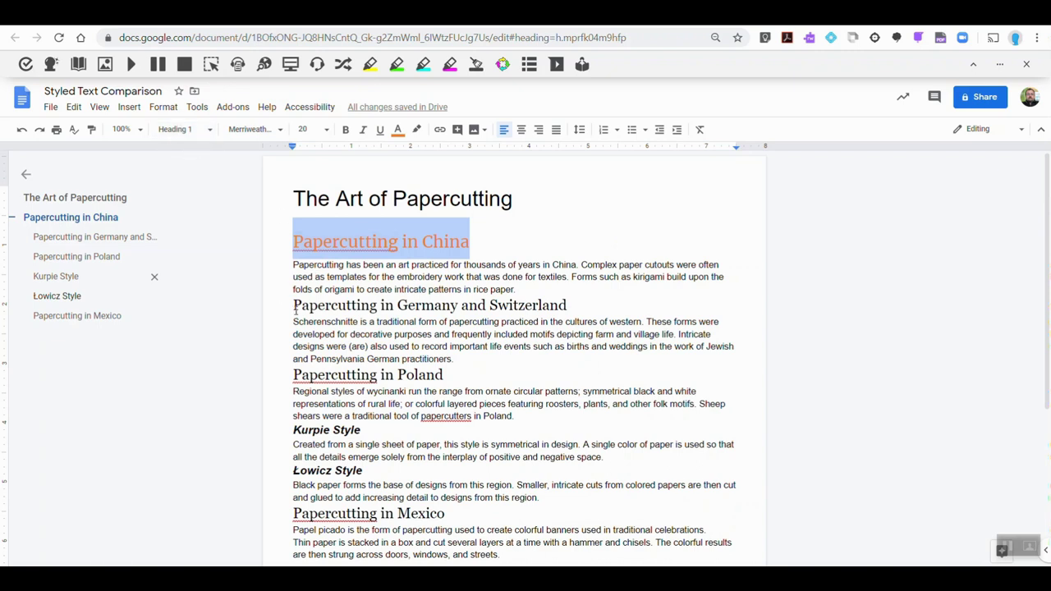
Make the 'Papercutting in Germany and Switzerland' title a Heading 1
left_click_drag(293, 305, 571, 310)
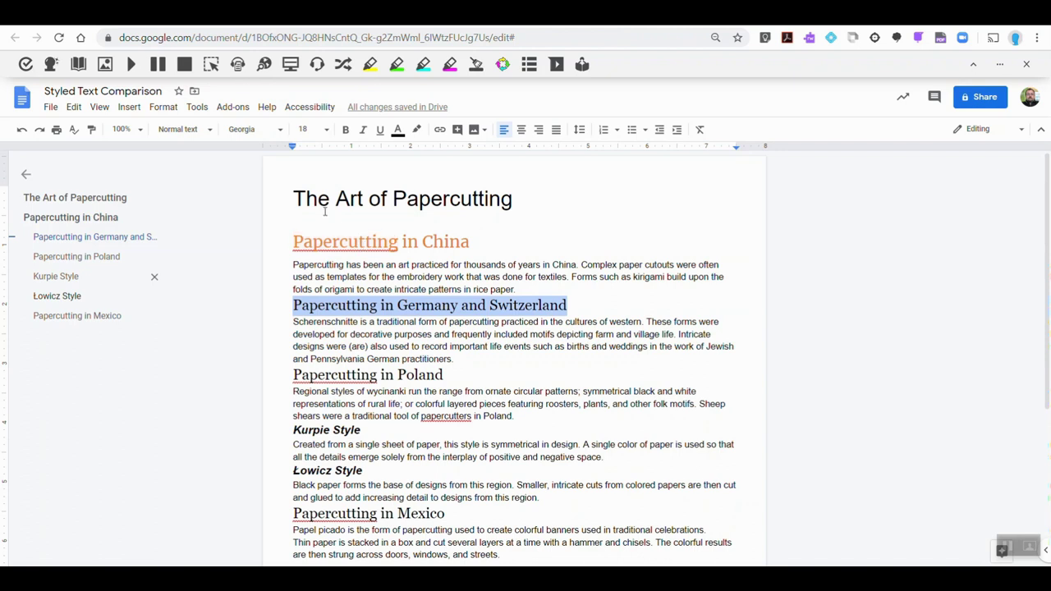
left_click(193, 129)
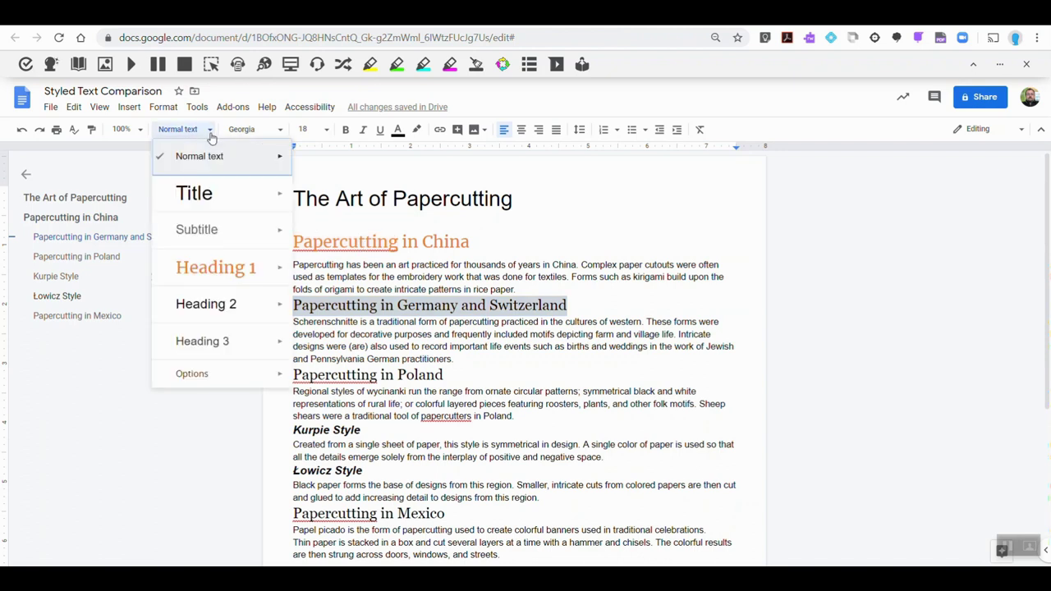
mouse_move(229, 277)
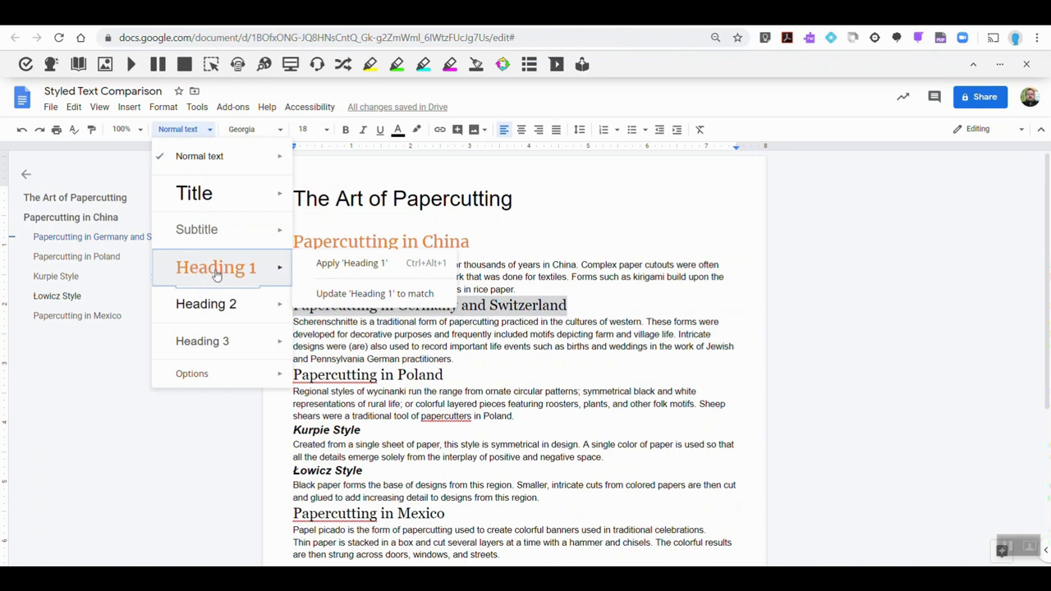
left_click(216, 271)
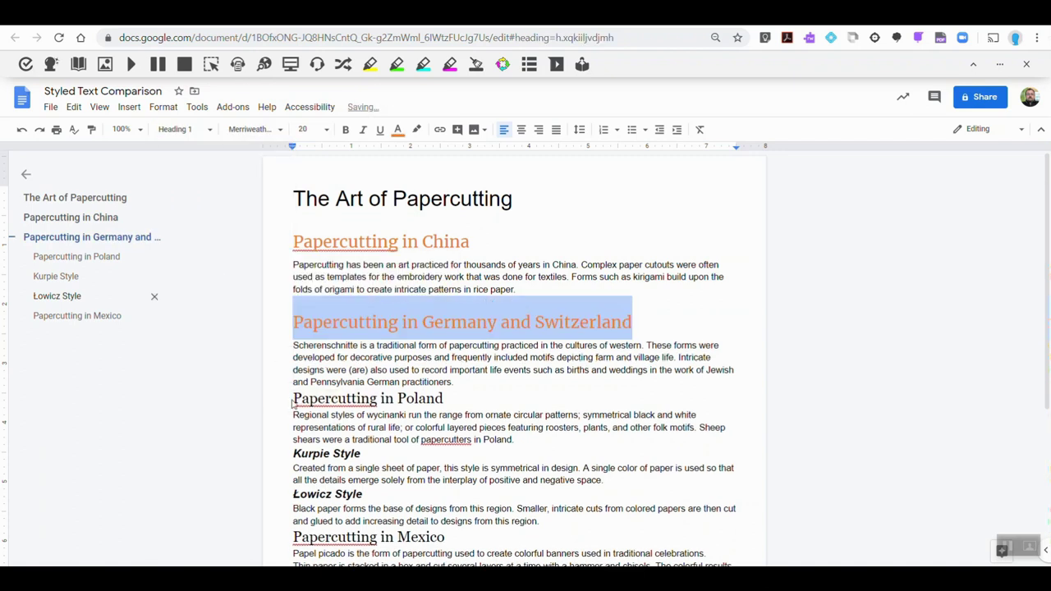
Make the 'Papercutting in Poland' and 'Papercutting in Mexico' titles Heading 1 too
left_click_drag(296, 399, 445, 399)
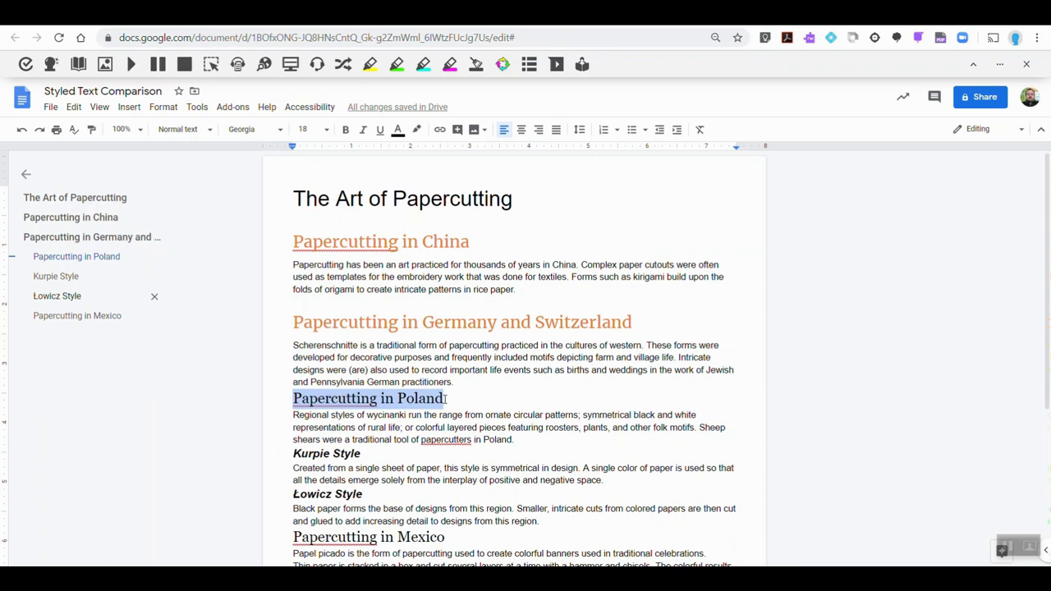
left_click(195, 130)
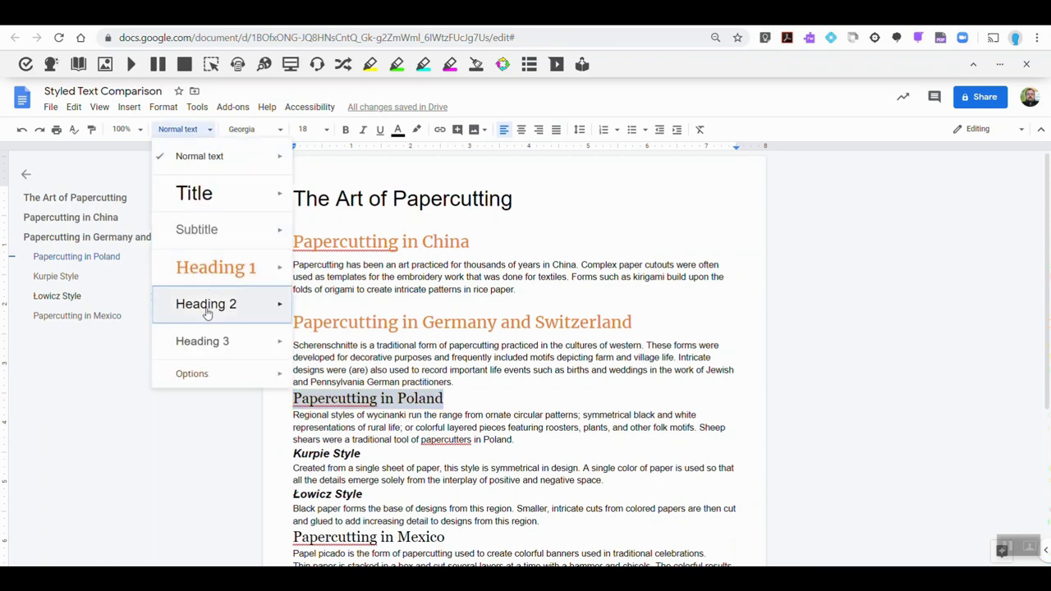
left_click(209, 267)
scroll(381, 379, "down", 5)
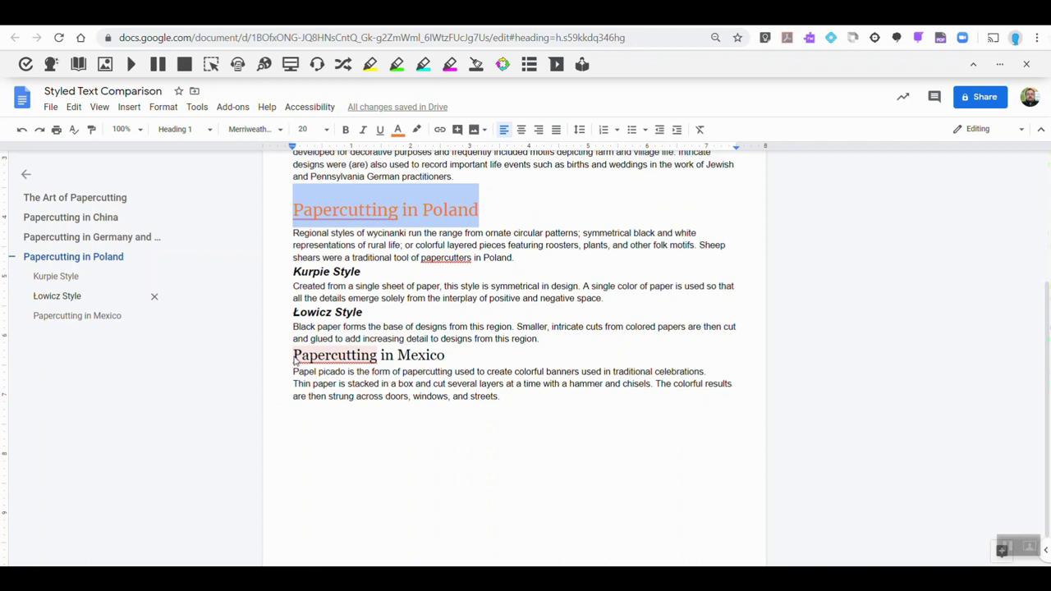
left_click_drag(294, 361, 446, 353)
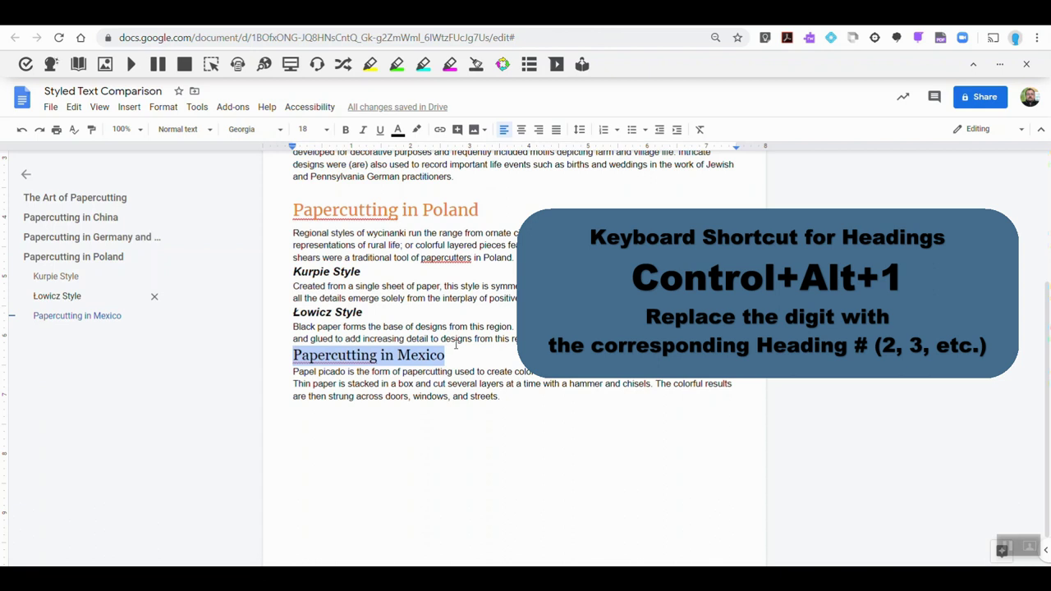
key("ctrl+alt+1")
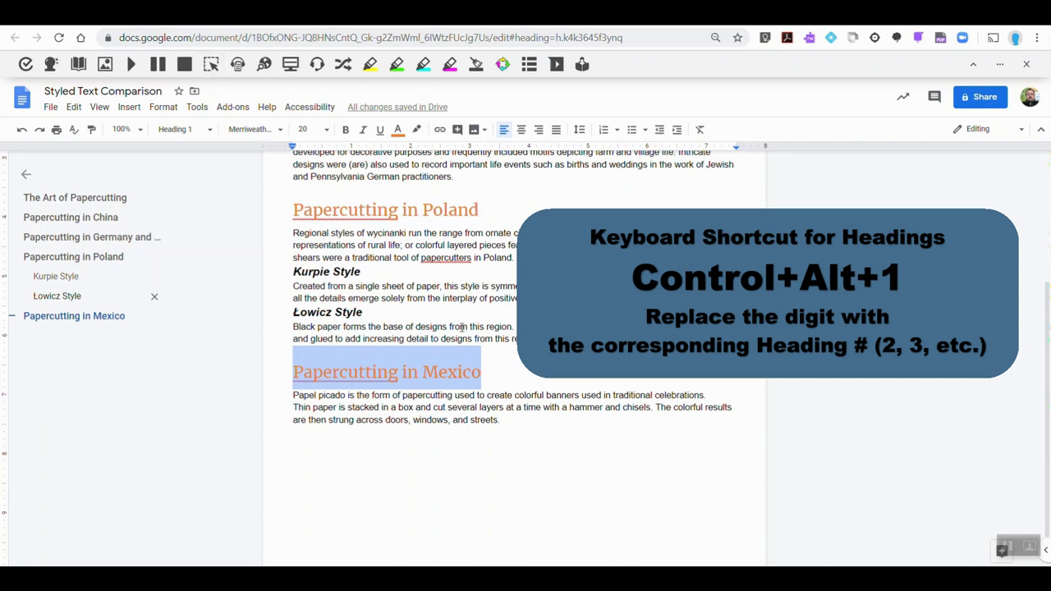
left_click_drag(293, 277, 362, 273)
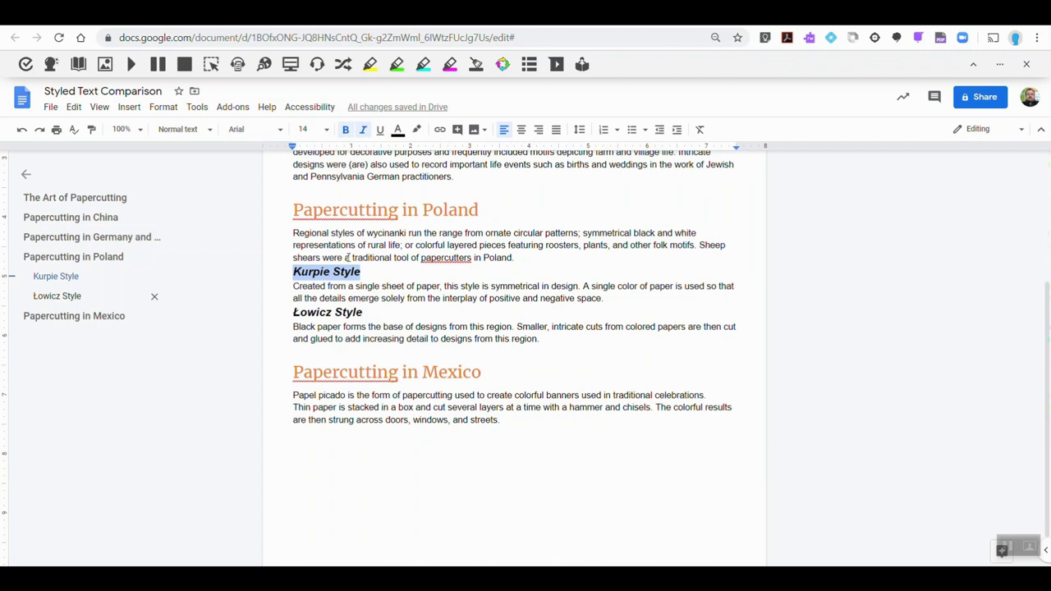
Make Kurpie Style a Heading 2 in the custom blue, 14 pt and italic
key("ctrl+alt+2")
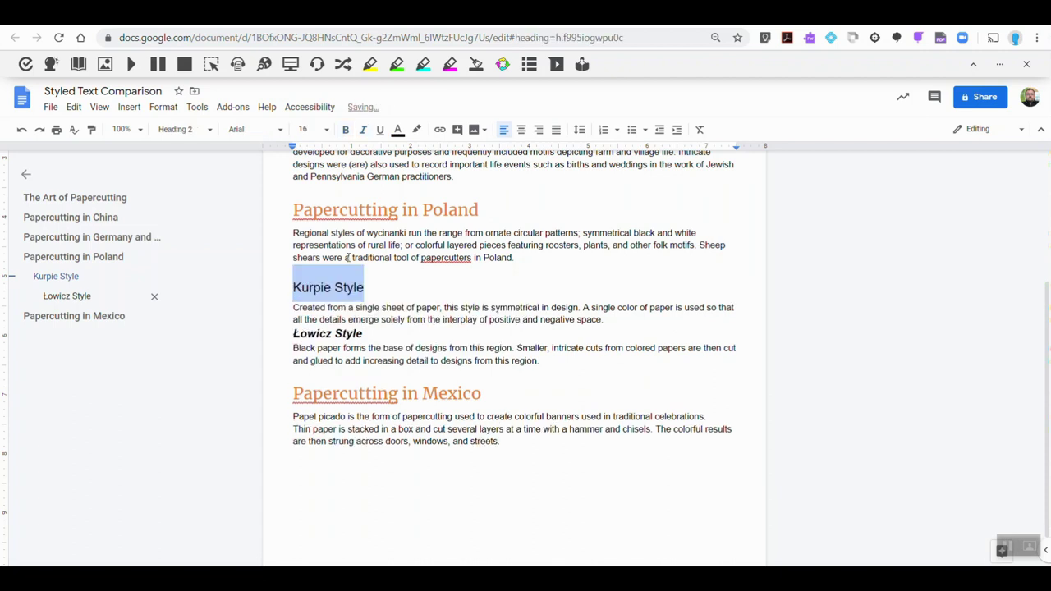
left_click(195, 131)
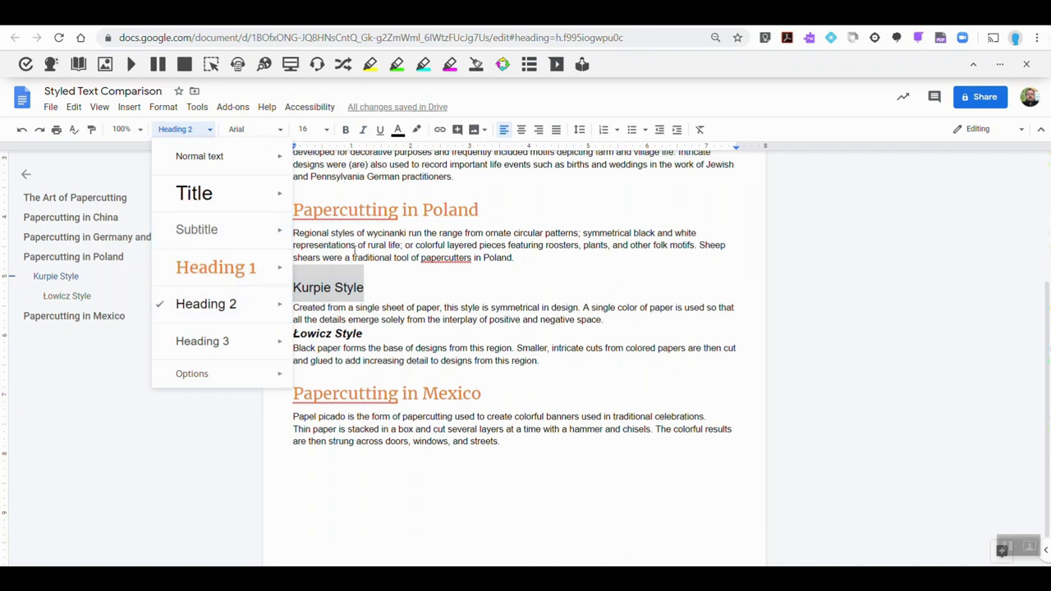
left_click(397, 129)
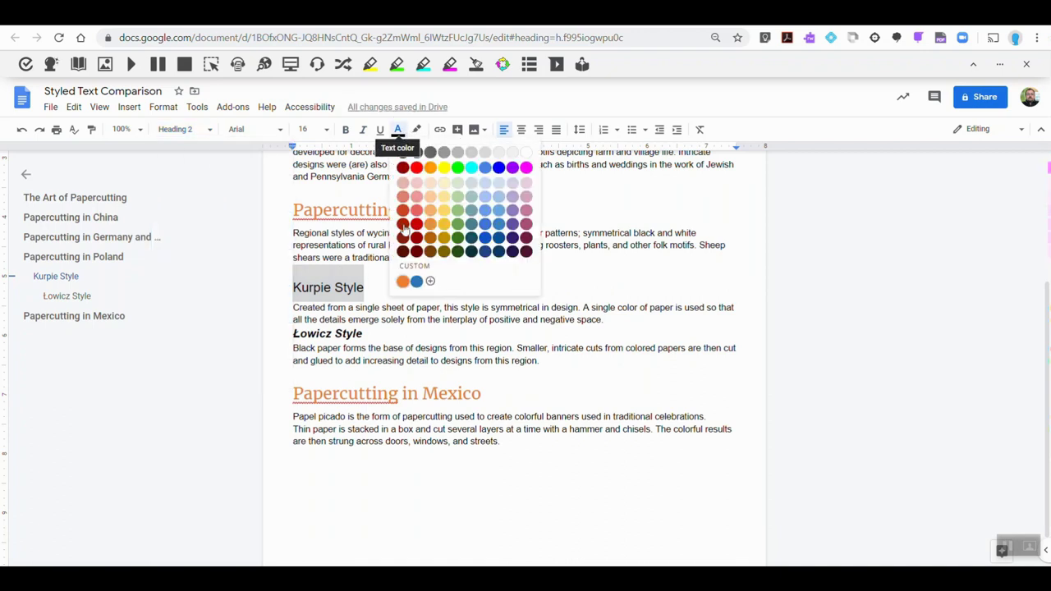
left_click(416, 281)
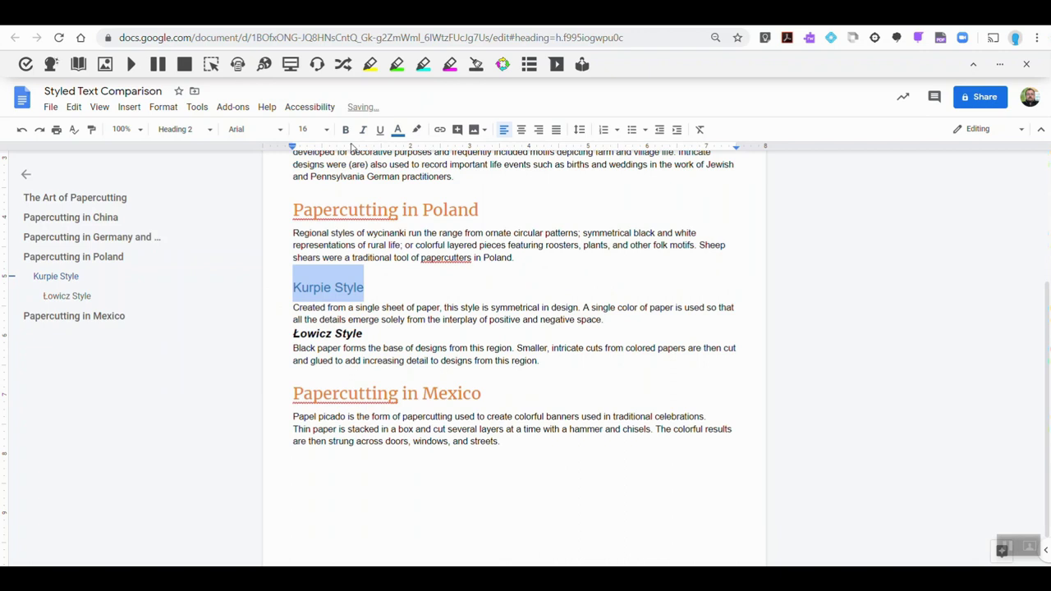
left_click(305, 129)
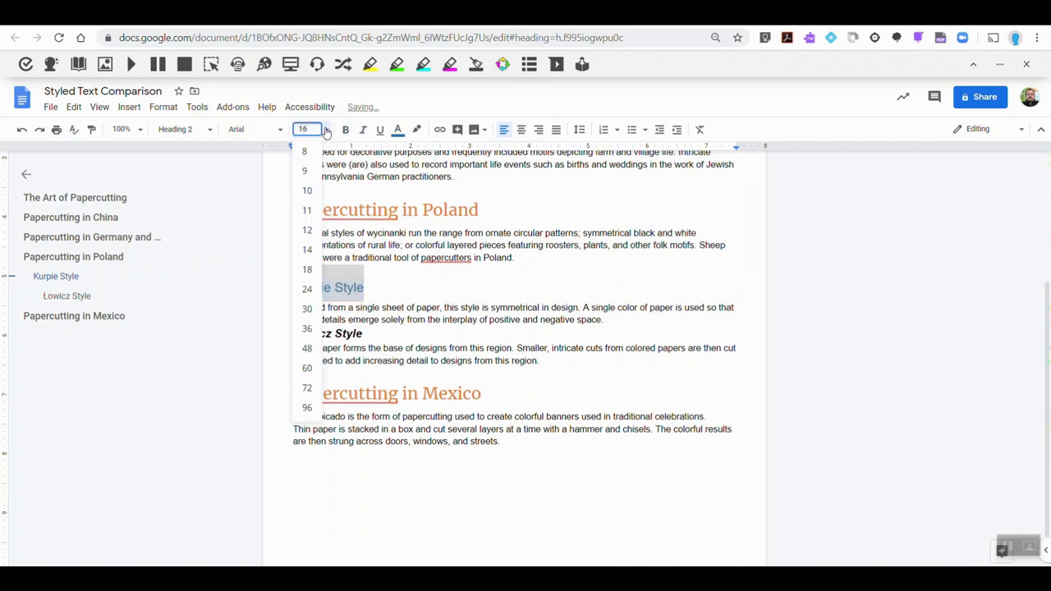
left_click(304, 250)
left_click(363, 129)
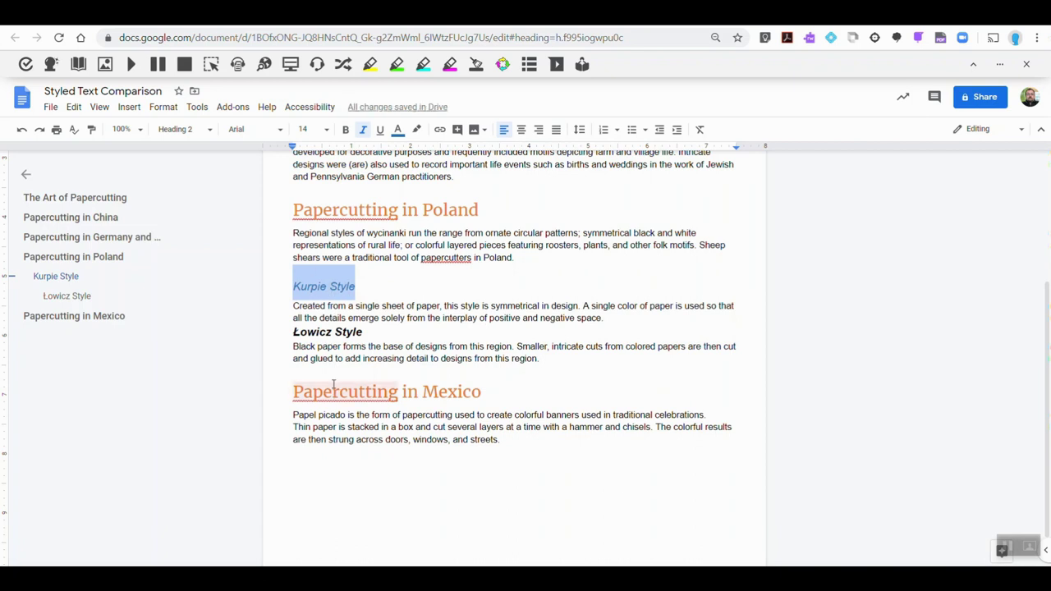
Update Heading 2 to match Kurpie Style, then apply Heading 2 to Łowicz Style
right_click(315, 287)
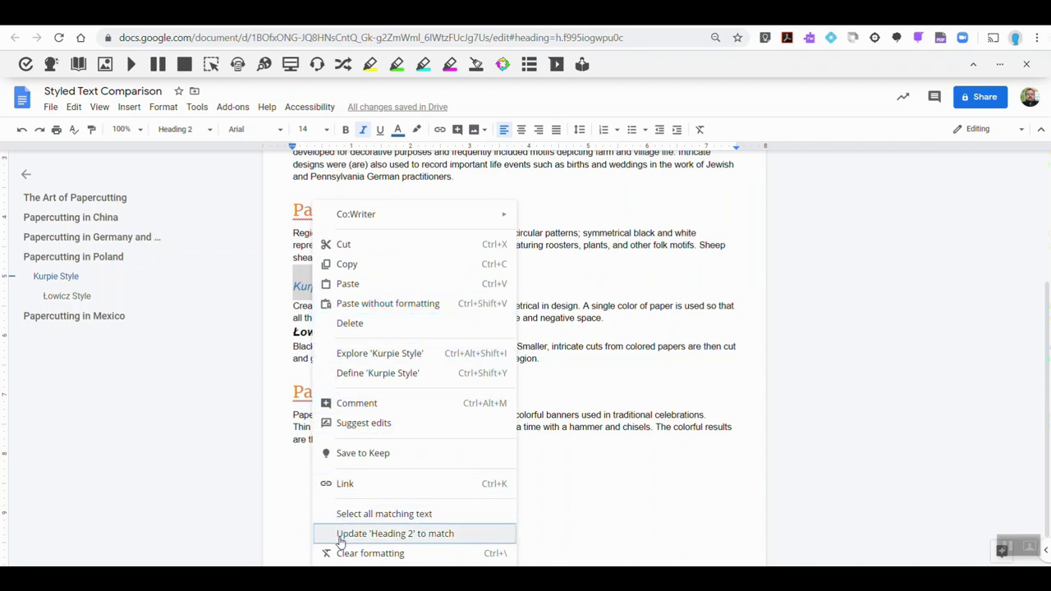
left_click(428, 534)
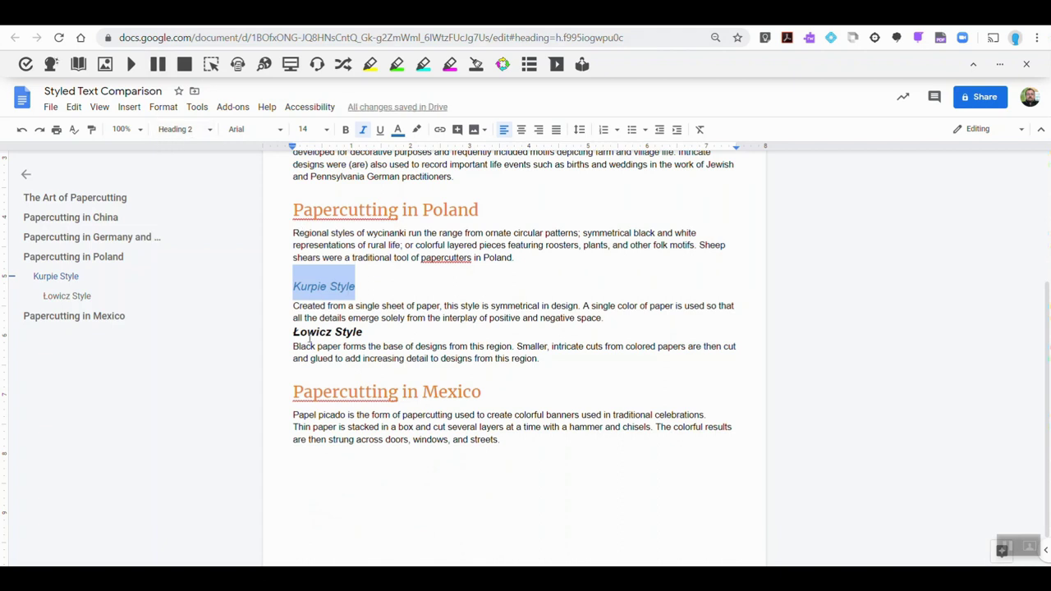
left_click_drag(291, 331, 362, 333)
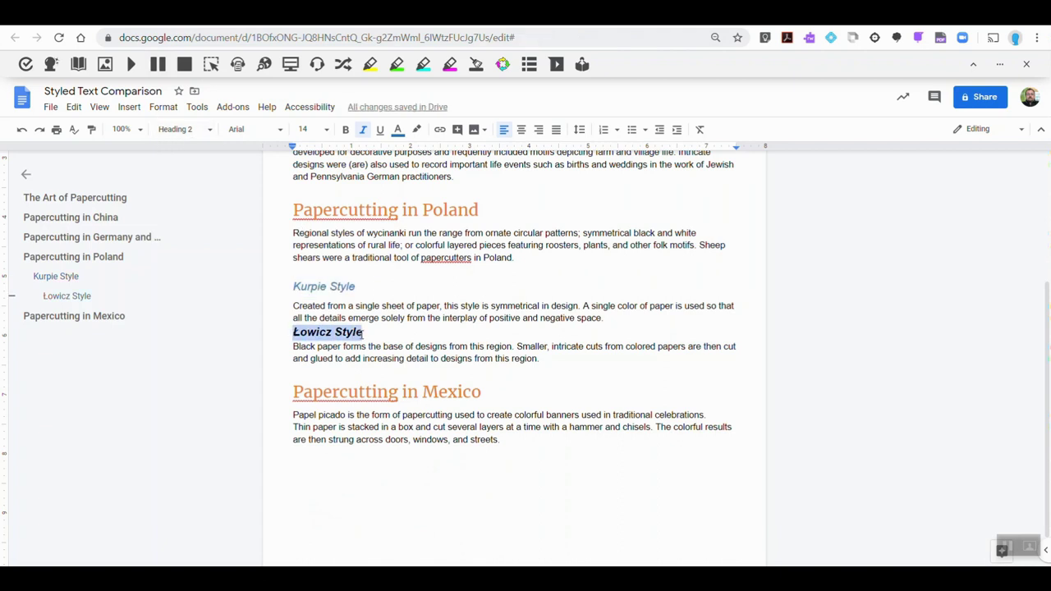
left_click(199, 133)
mouse_move(191, 305)
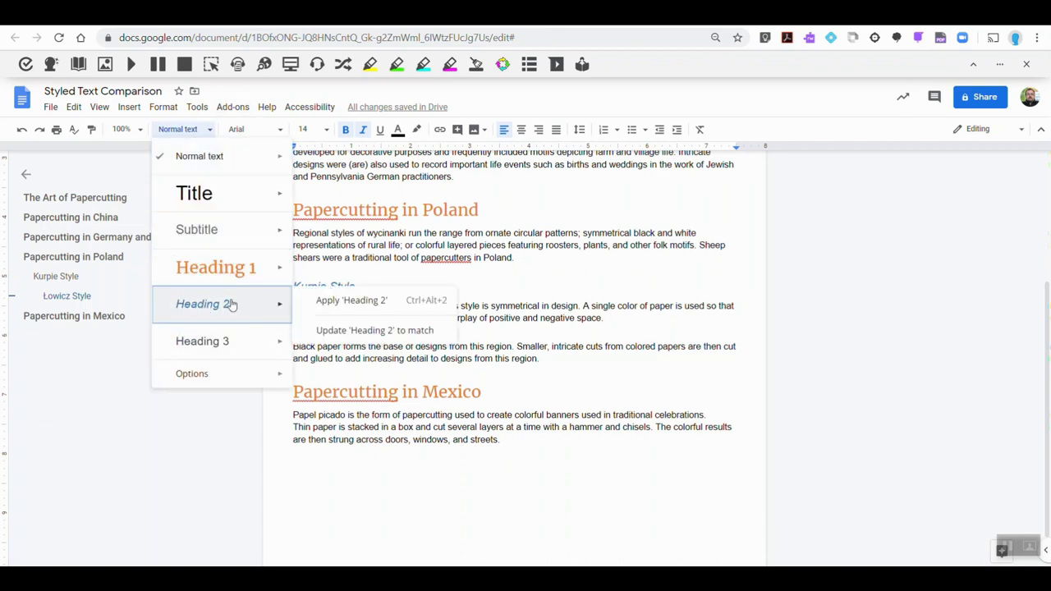
left_click(352, 301)
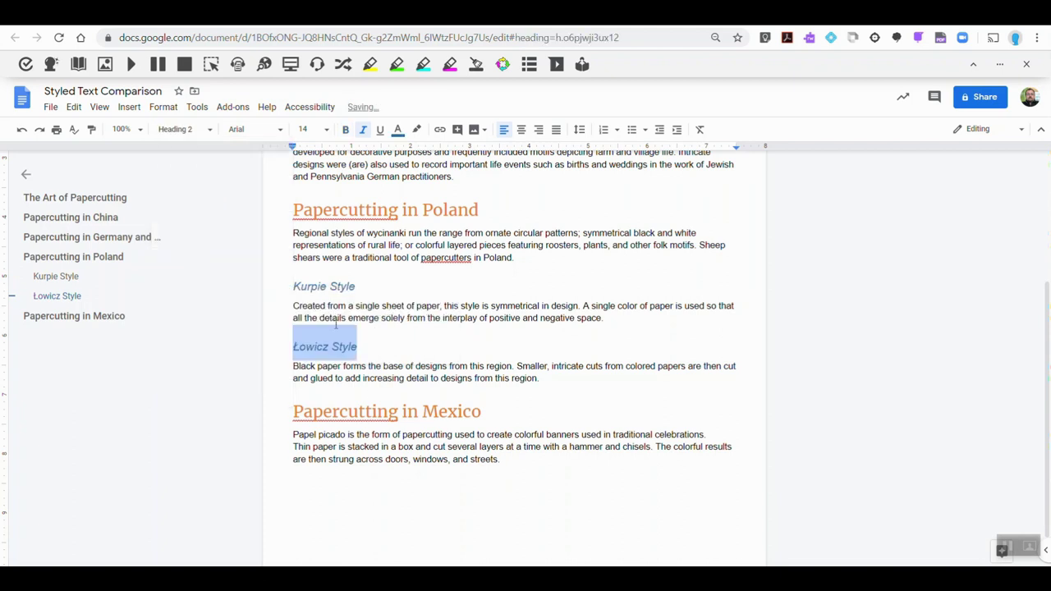
left_click(375, 379)
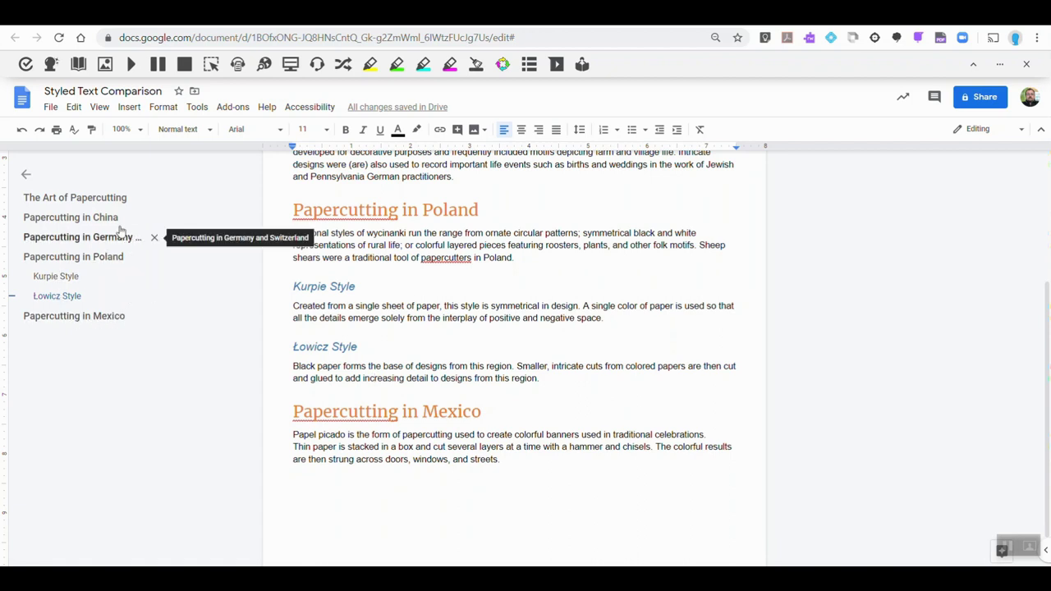
Use the document outline to jump to Germany and Switzerland, China, then Papercutting in Mexico
left_click(80, 237)
left_click(74, 220)
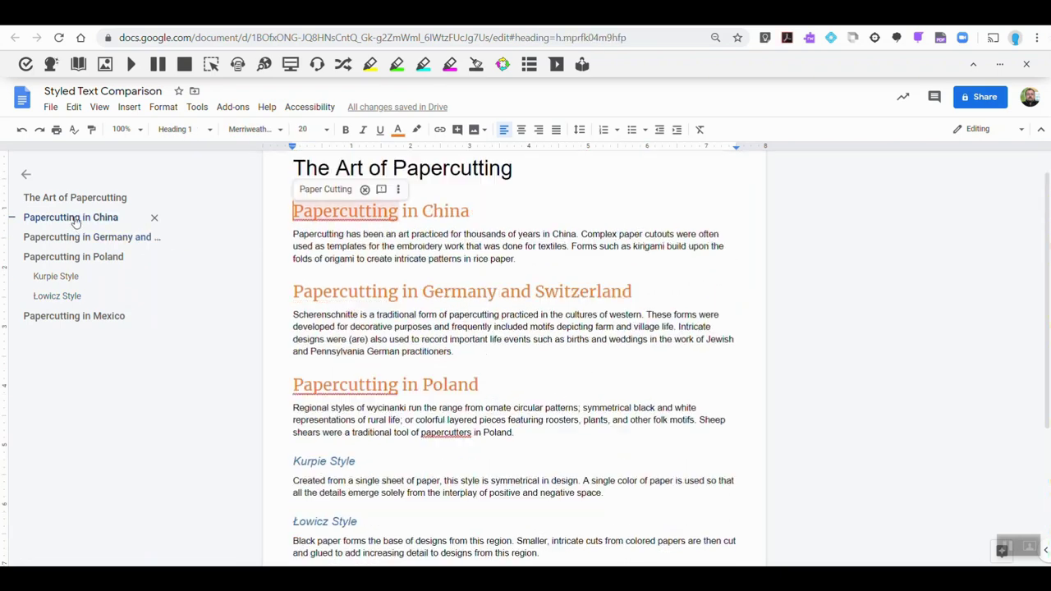
left_click(59, 319)
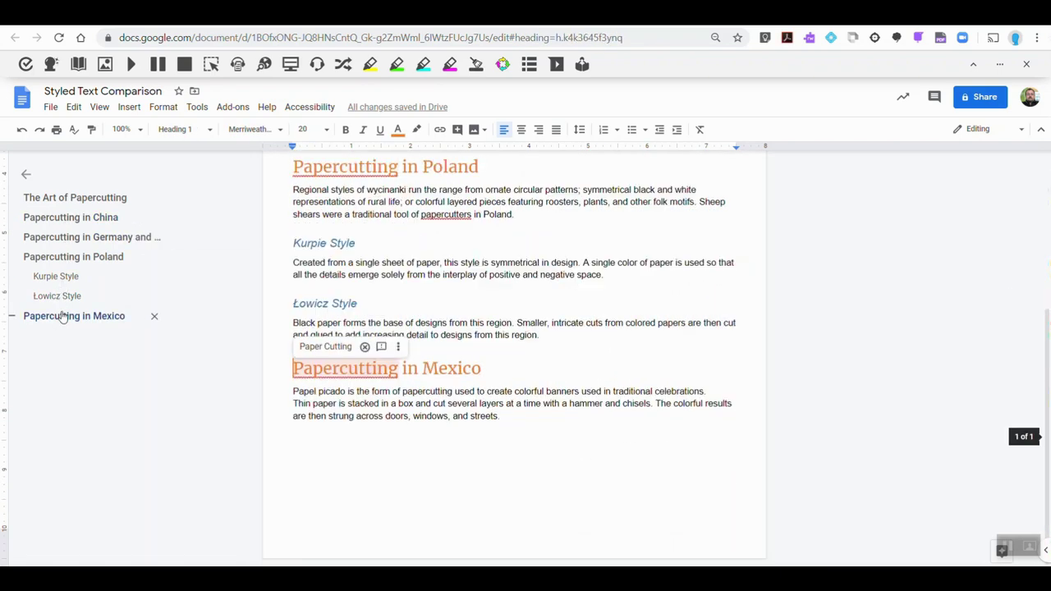